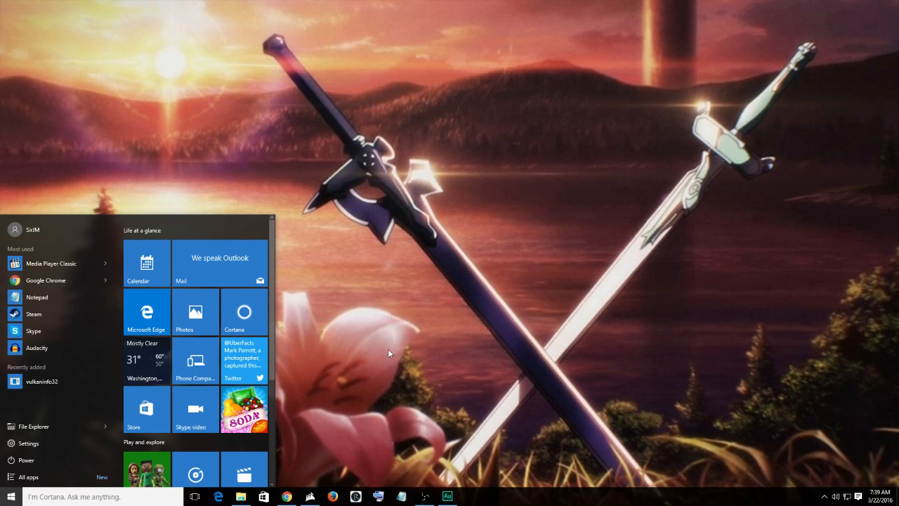
left_click(427, 380)
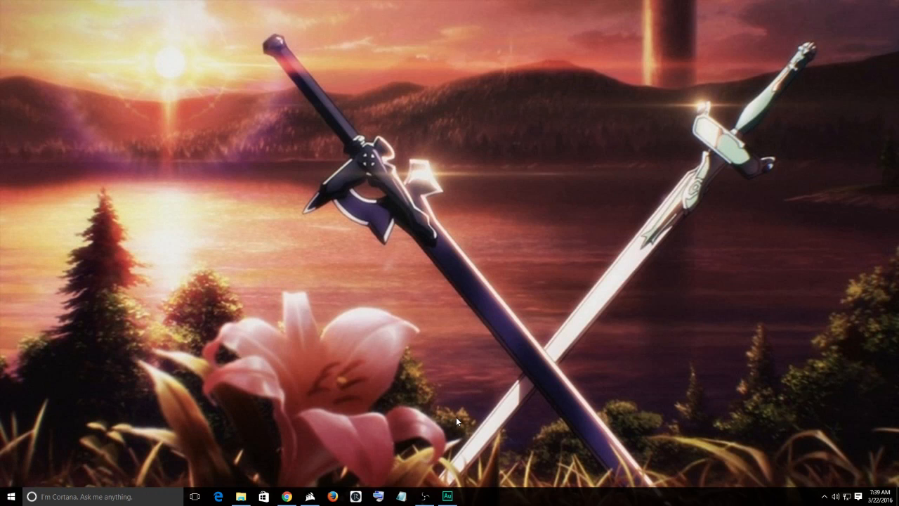
key("super")
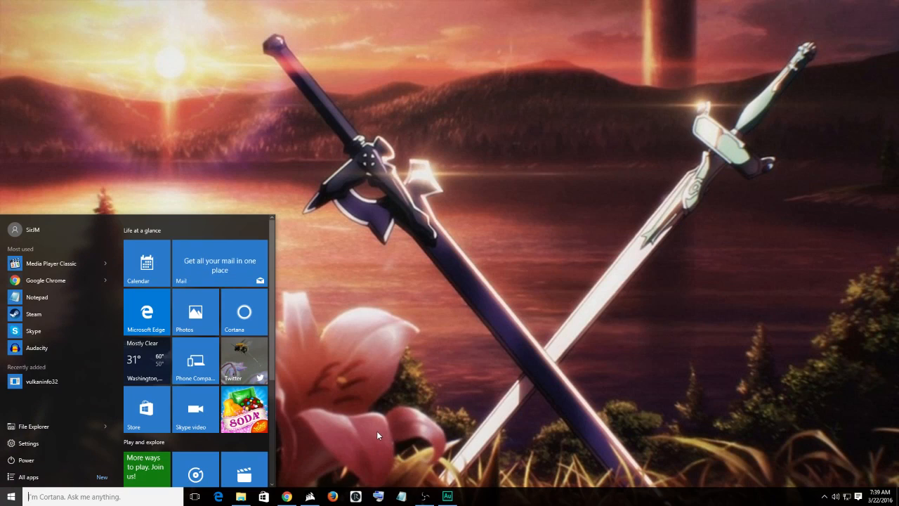
mouse_move(274, 375)
left_mouse_down()
mouse_move(276, 465)
mouse_move(280, 368)
left_mouse_up()
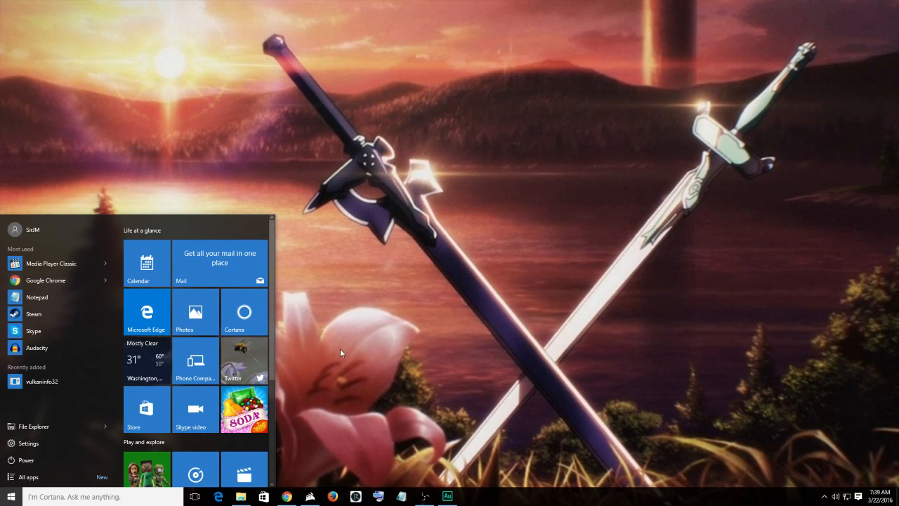
left_click(399, 394)
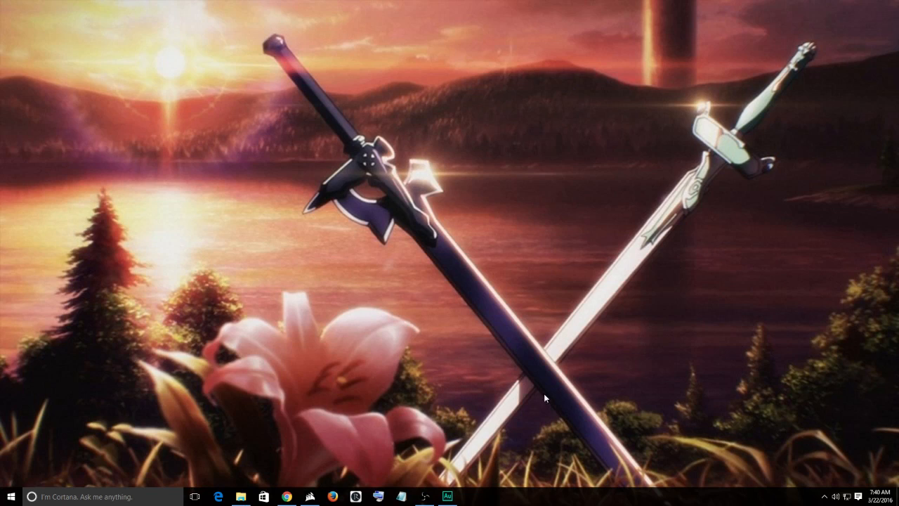
- Open the desktop's display settings and look over the two-monitor arrangement and its options
right_click(462, 355)
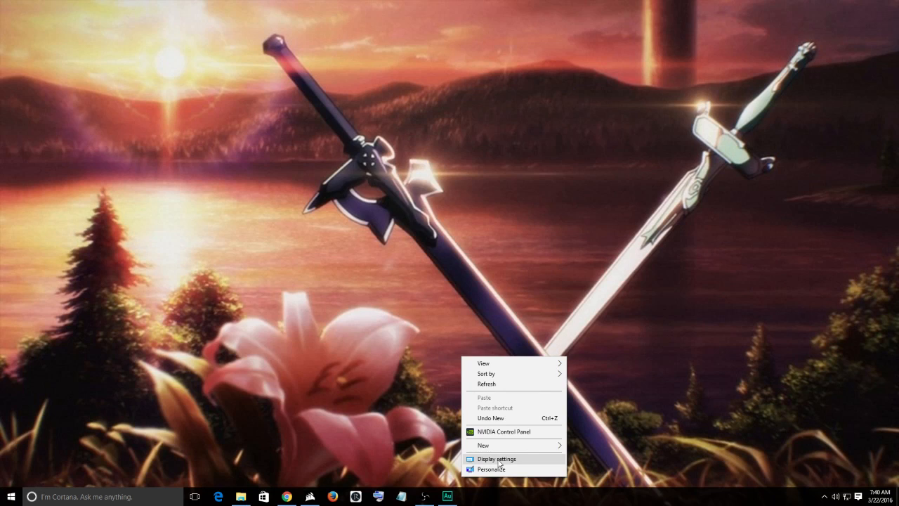
left_click(500, 460)
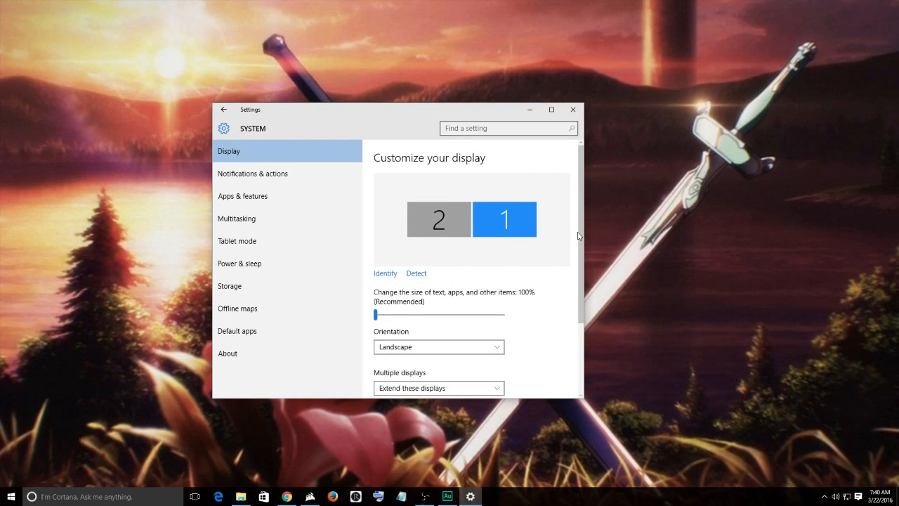
left_click_drag(579, 235, 579, 282)
left_click(383, 208)
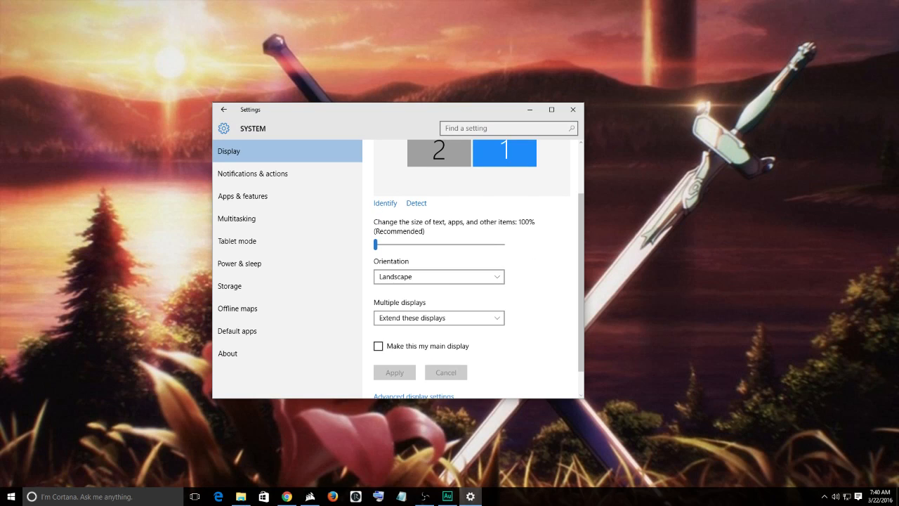
left_click_drag(437, 114, 333, 133)
scroll(414, 225, "up", 1)
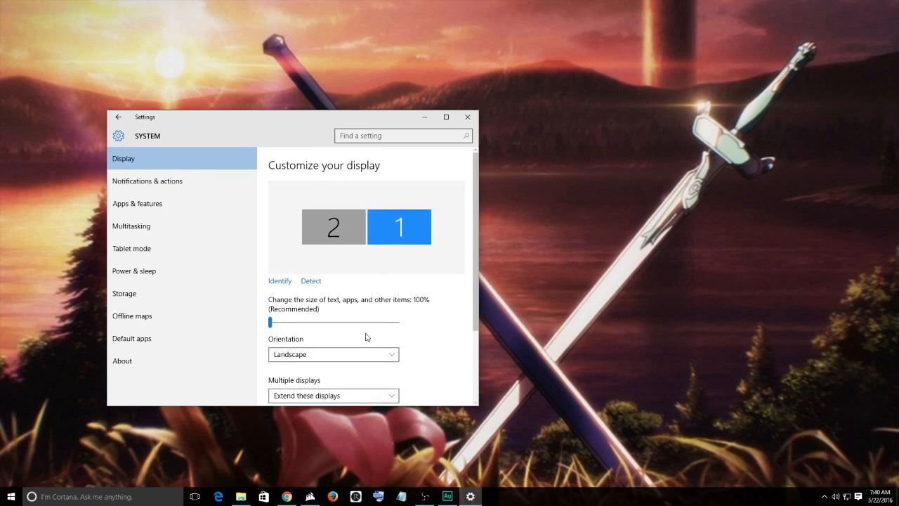
scroll(440, 319, "down", 1)
scroll(367, 253, "up", 1)
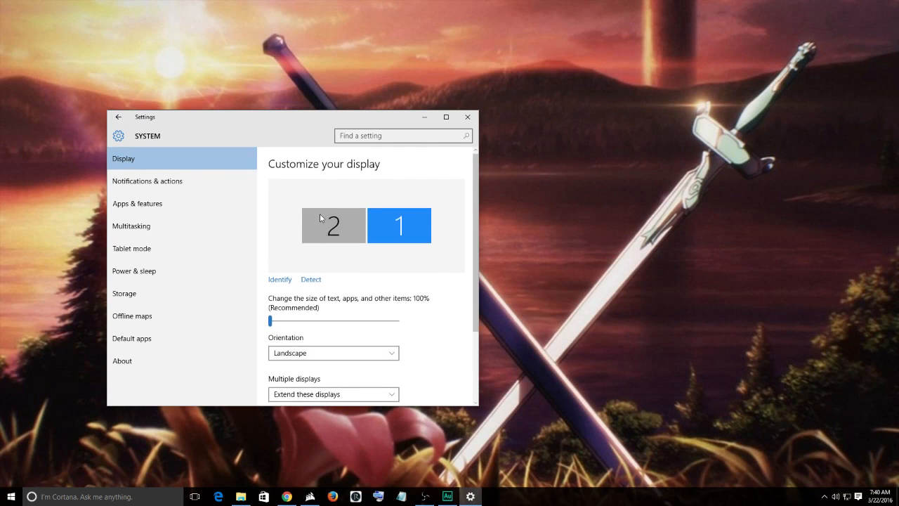
scroll(401, 355, "down", 3)
scroll(372, 210, "up", 3)
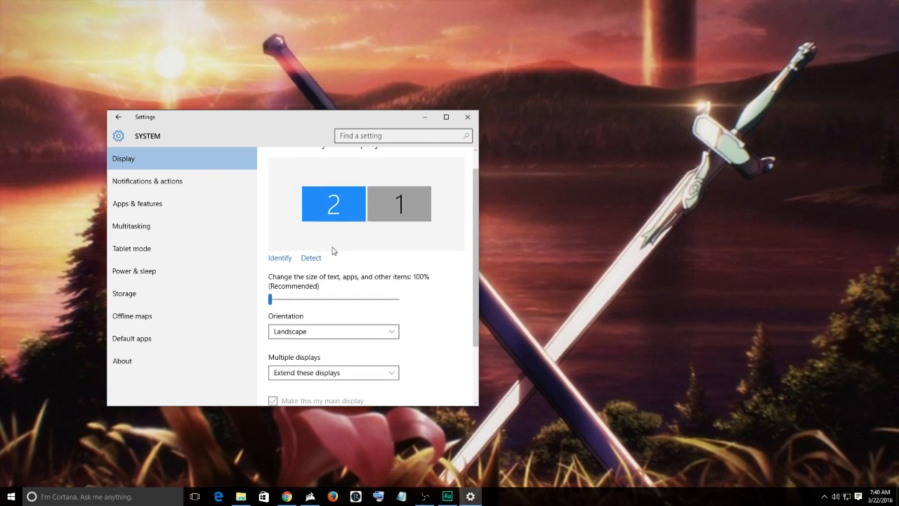
- Identify the connected displays, check the multiple-display options, and close the Settings window
left_click(279, 261)
left_click_drag(272, 110, 456, 109)
scroll(536, 301, "down", 2)
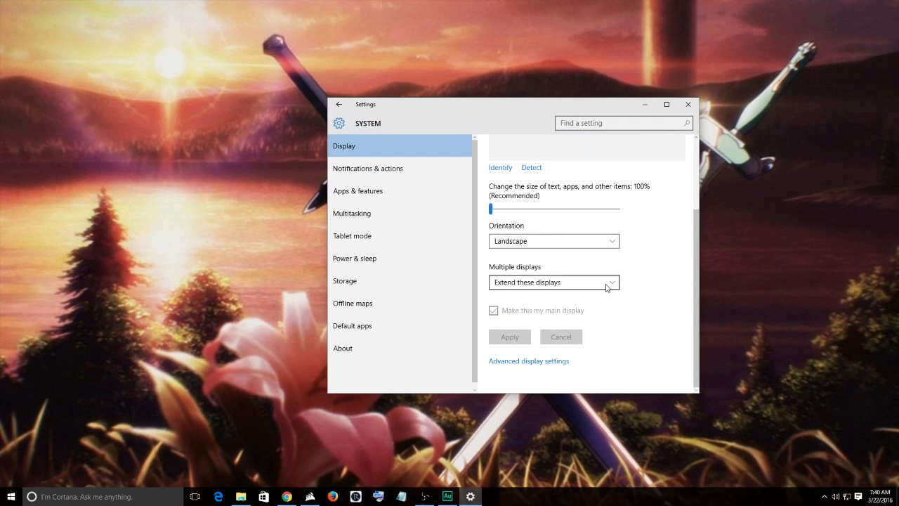
left_click(687, 105)
left_click(823, 495)
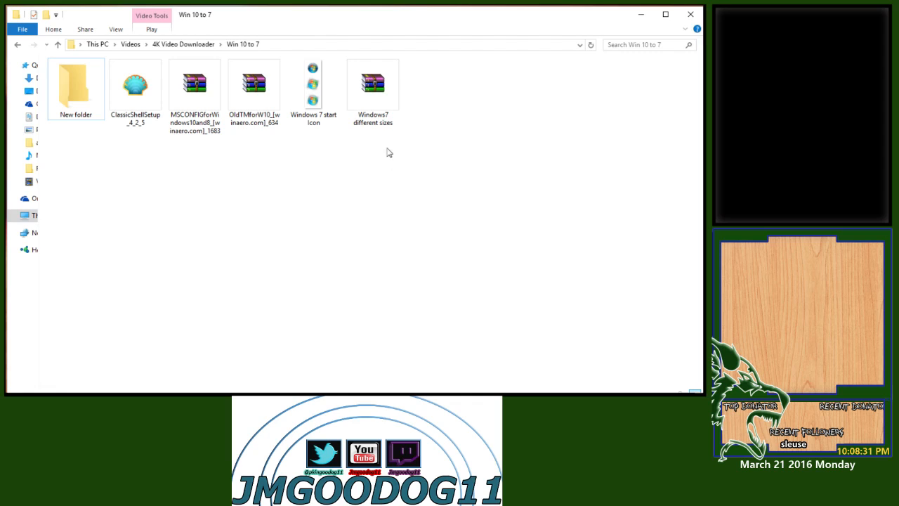
- Extract Old Task Manager for Windows 10.exe and Winaero.url from the OldTMforW10 archive into New folder
double_click(256, 112)
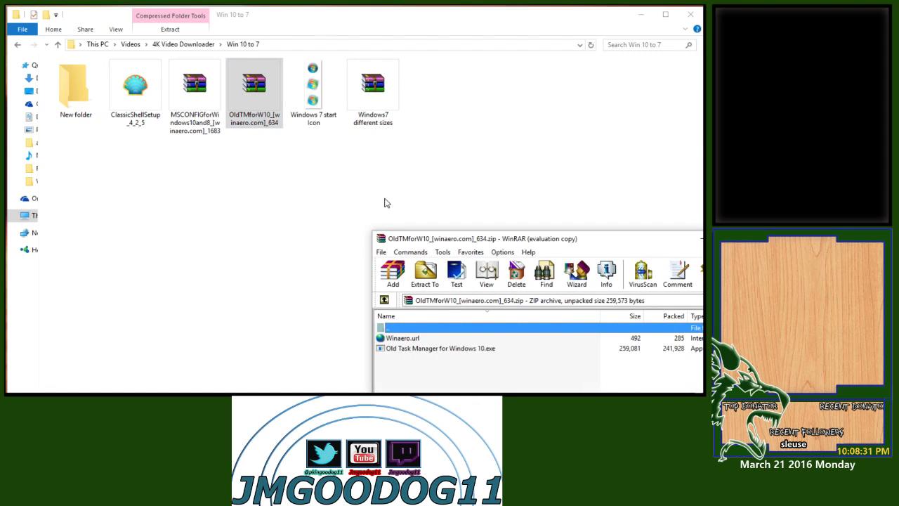
left_click(655, 333)
left_click(752, 238)
double_click(257, 95)
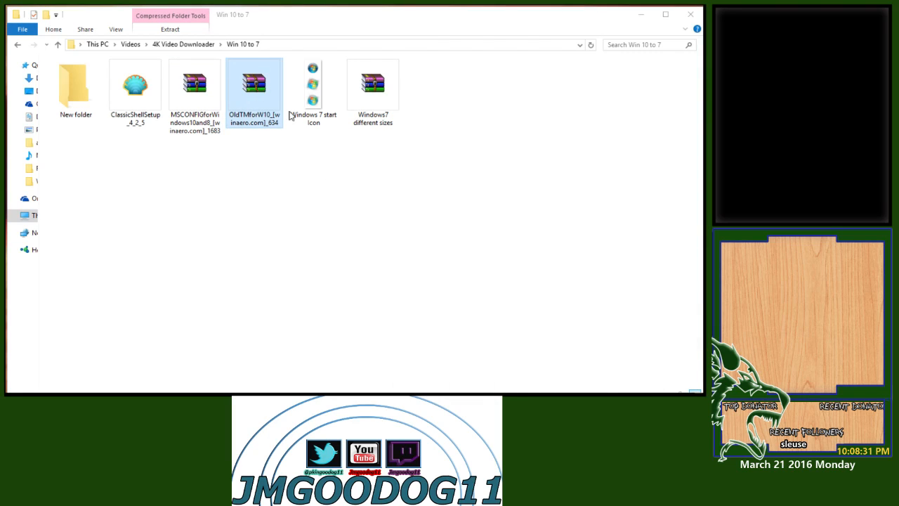
left_click(435, 347)
left_click(396, 340, "shift")
left_click_drag(397, 340, 74, 82)
- Run the Old Task Manager for Windows 10 setup from New folder and start the installation
double_click(76, 87)
double_click(76, 87)
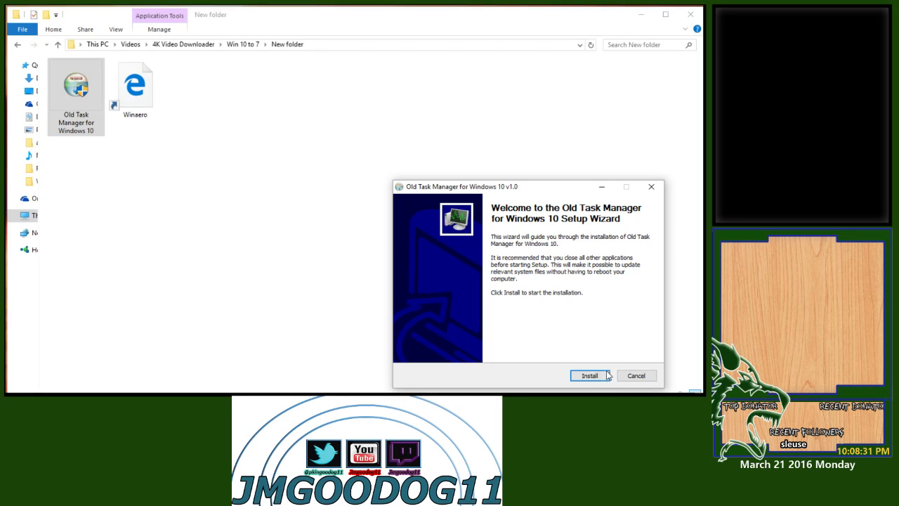
left_click(597, 375)
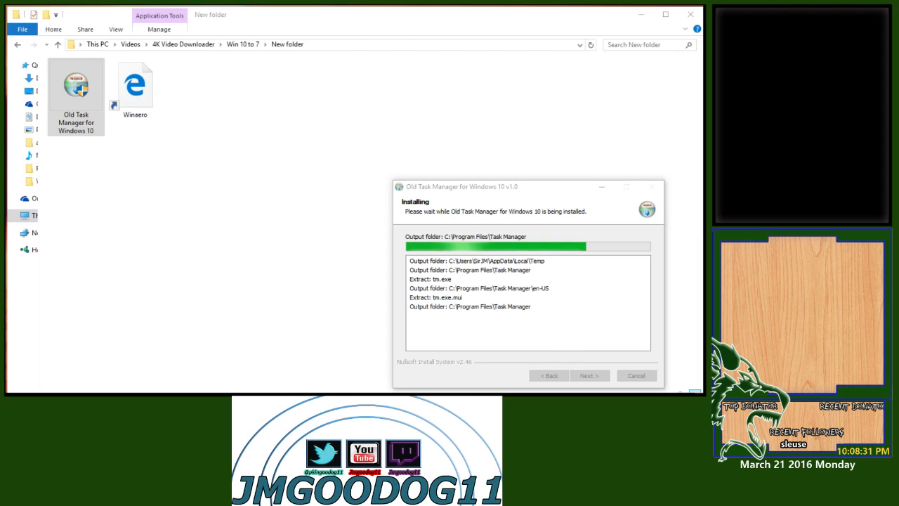
left_click(672, 249)
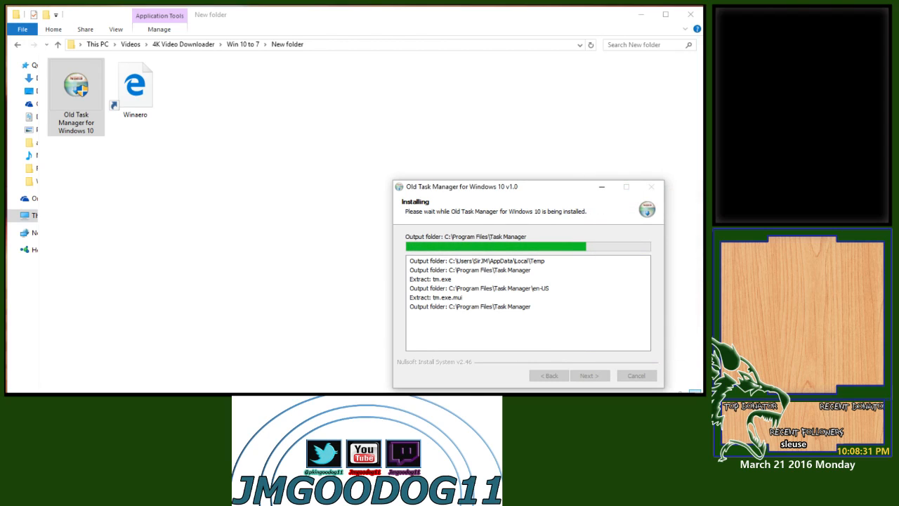
left_click_drag(487, 187, 458, 180)
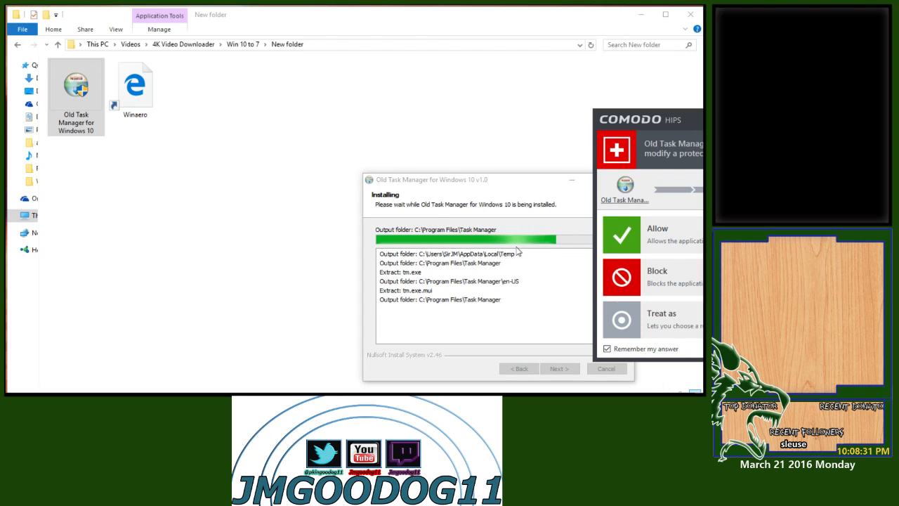
- Answer the COMODO HIPS alert with the Treat as option for the installer and finish the setup wizard
left_click(658, 241)
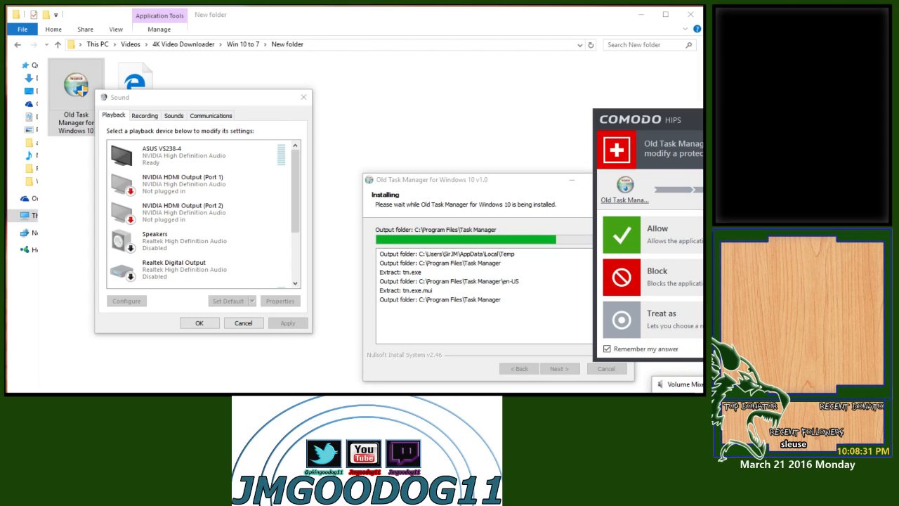
left_click(305, 98)
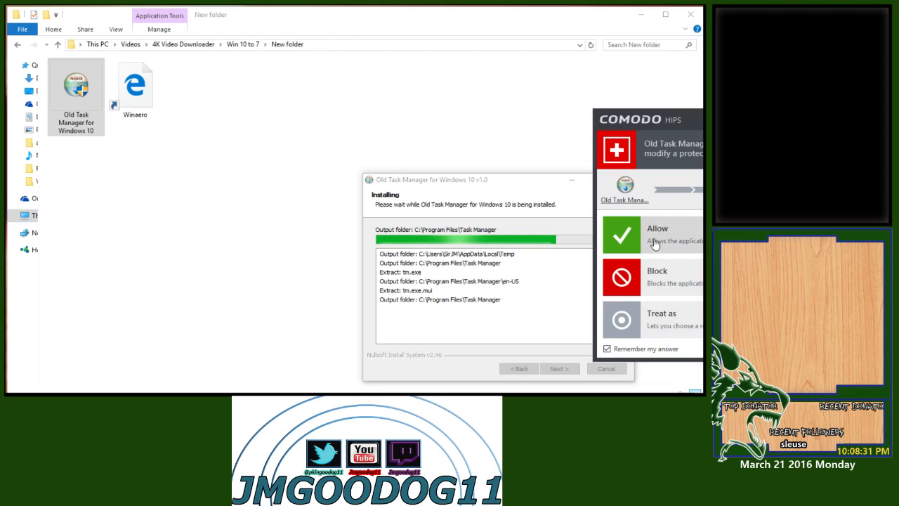
left_click(678, 326)
left_click(639, 281)
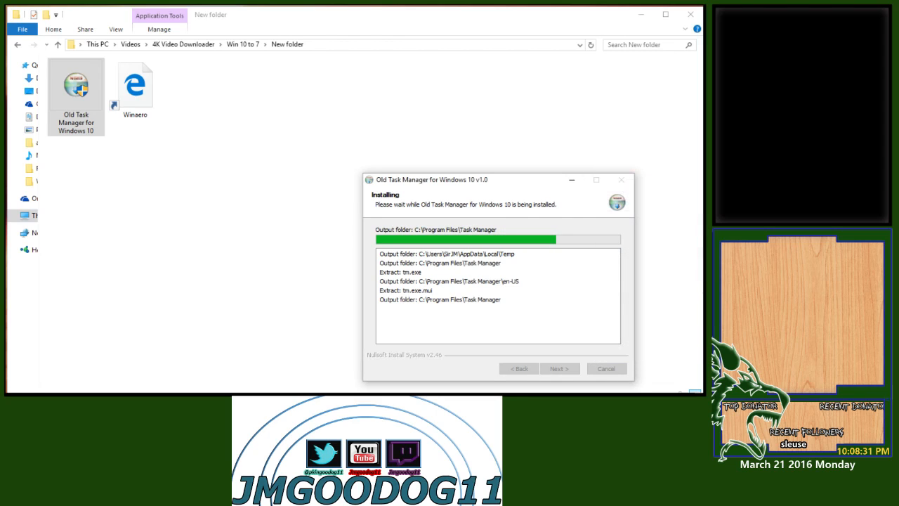
left_click(559, 369)
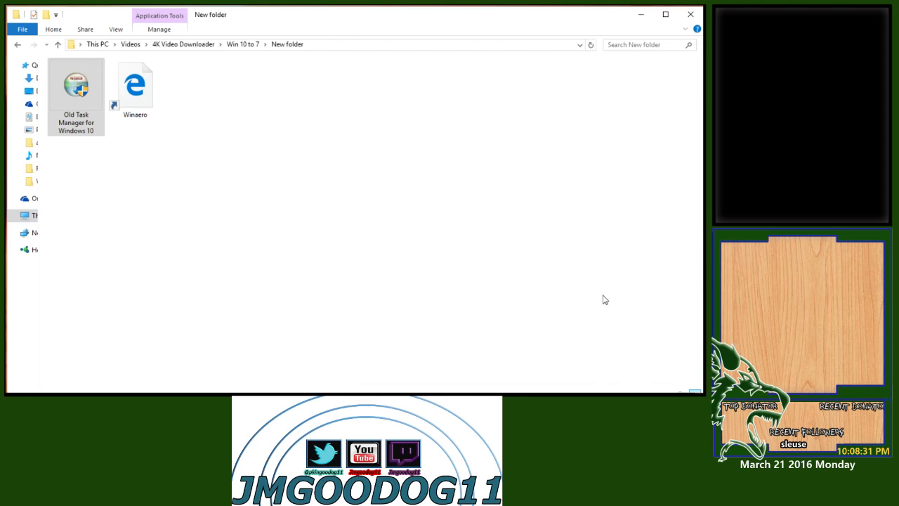
- Compare the Applications and Processes lists in the old Task Manager, sorting the processes by CPU and by memory
left_click_drag(106, 24, 458, 125)
left_click(424, 149)
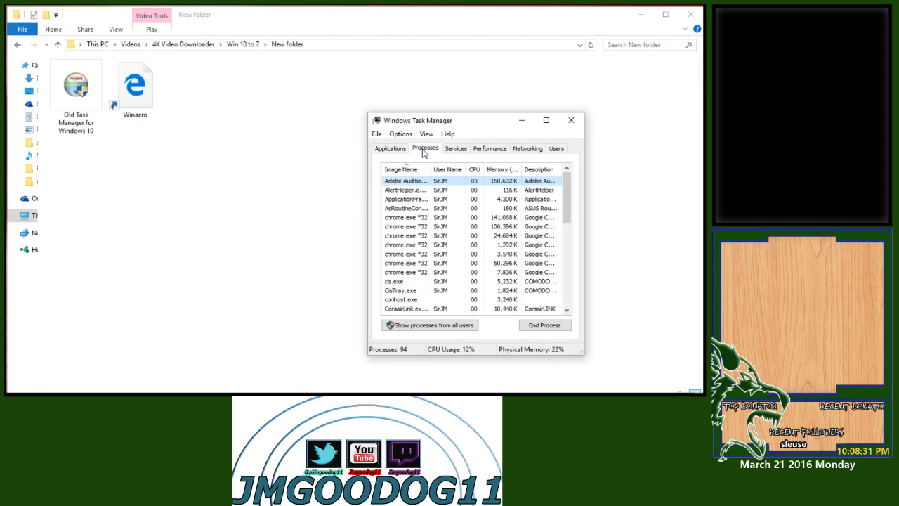
left_click(391, 149)
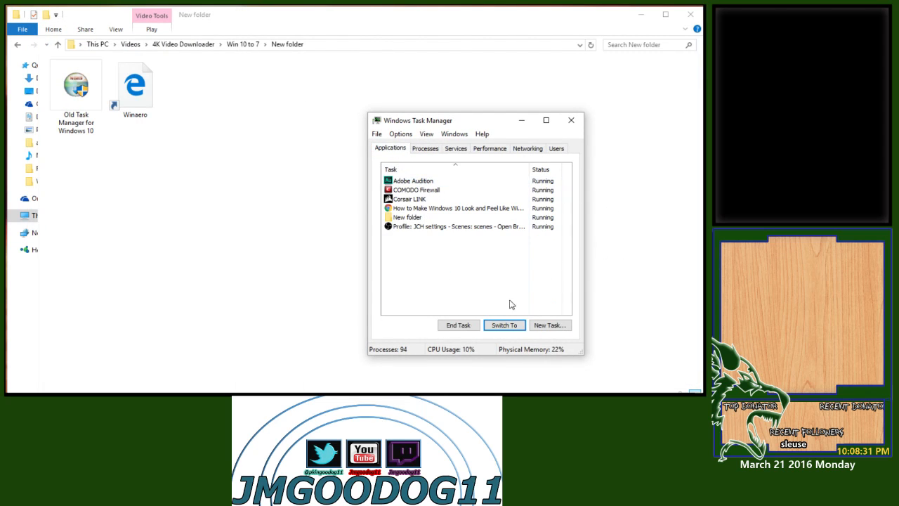
left_click(424, 149)
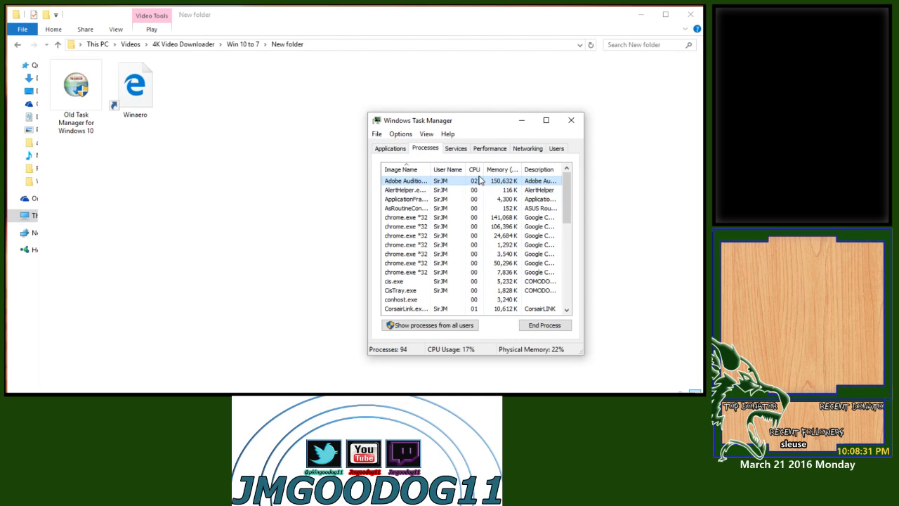
left_click(477, 170)
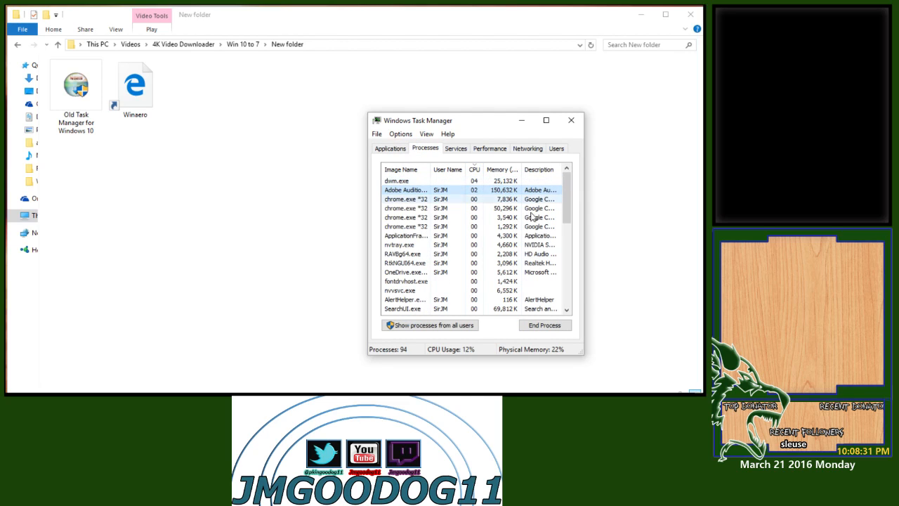
left_click(477, 170)
left_click(474, 171)
left_click(492, 171)
left_click(492, 170)
left_click(491, 171)
left_click(474, 170)
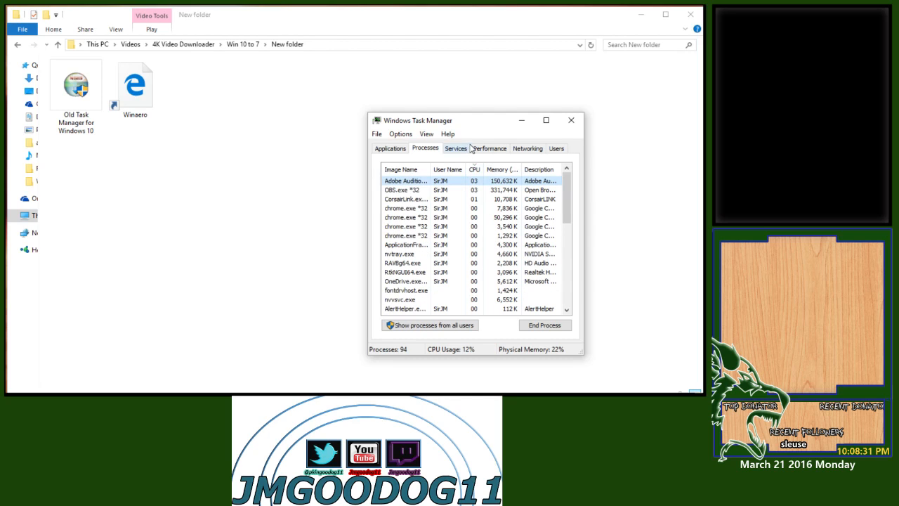
- Examine Task Manager's Services, Performance, Networking, Users and Applications views, and return to the process list
left_click(489, 149)
left_click(527, 149)
left_click(556, 149)
left_click(465, 149)
left_click(490, 149)
left_click(527, 149)
left_click(556, 148)
left_click(392, 149)
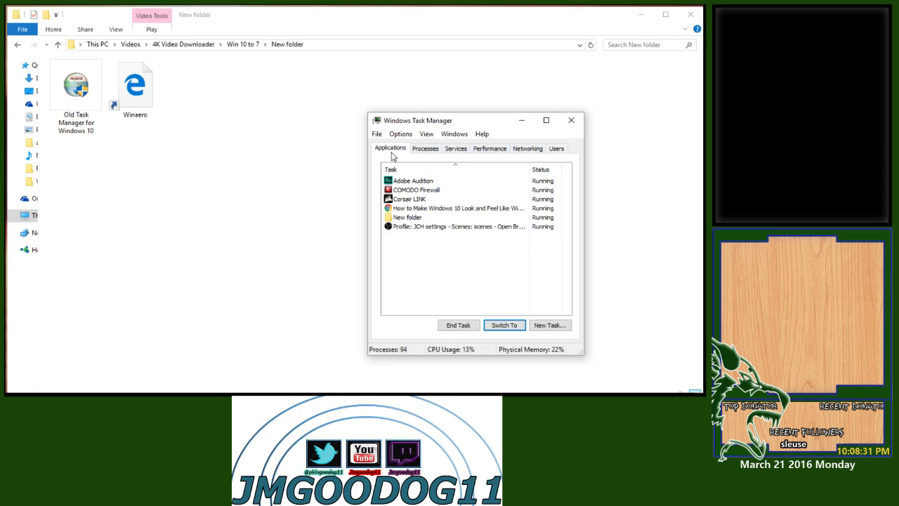
left_click(427, 149)
left_click(476, 151)
left_click(426, 151)
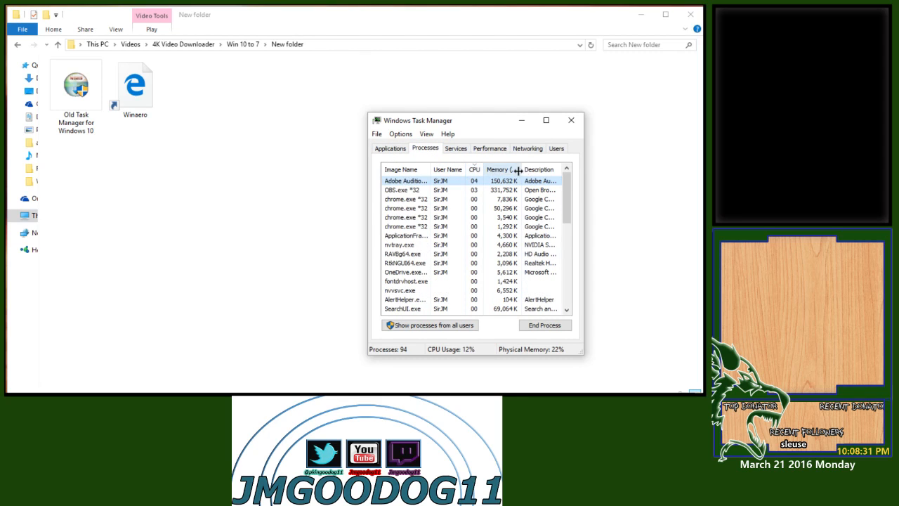
- Enlarge the Task Manager window and widen the Image Name column to show full process names
left_click_drag(582, 355, 629, 363)
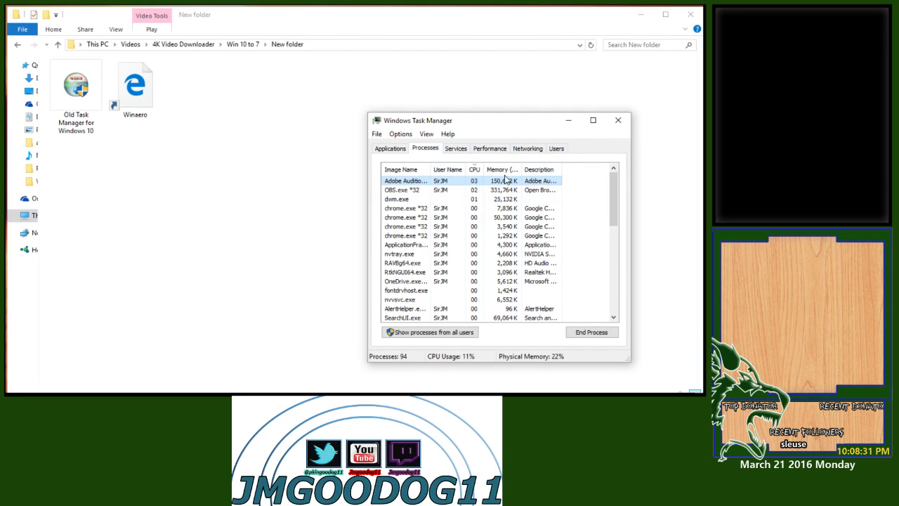
left_click_drag(430, 169, 460, 169)
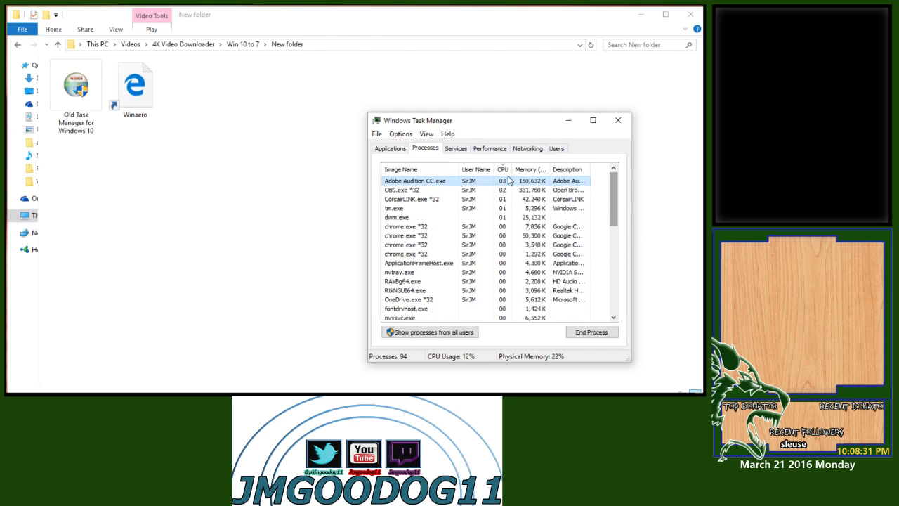
- Sort the processes by memory use and show the processes from all users
left_click(532, 169)
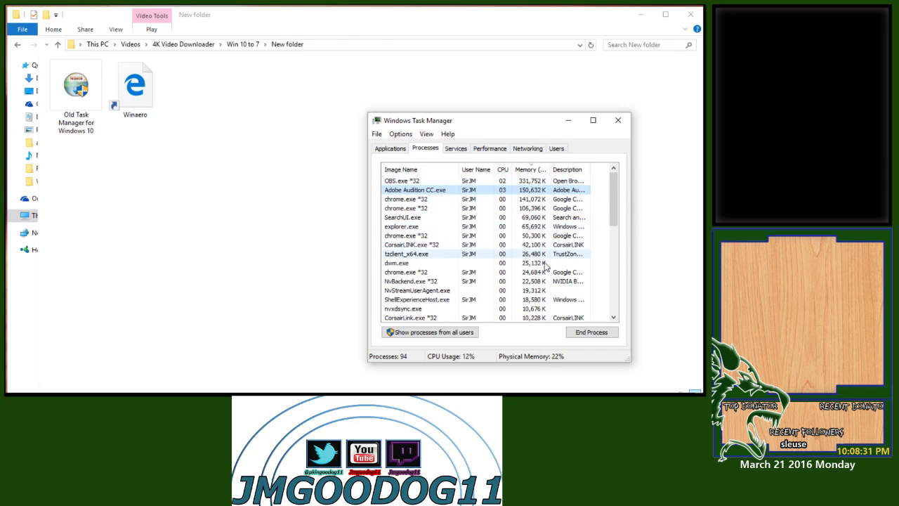
left_click(431, 332)
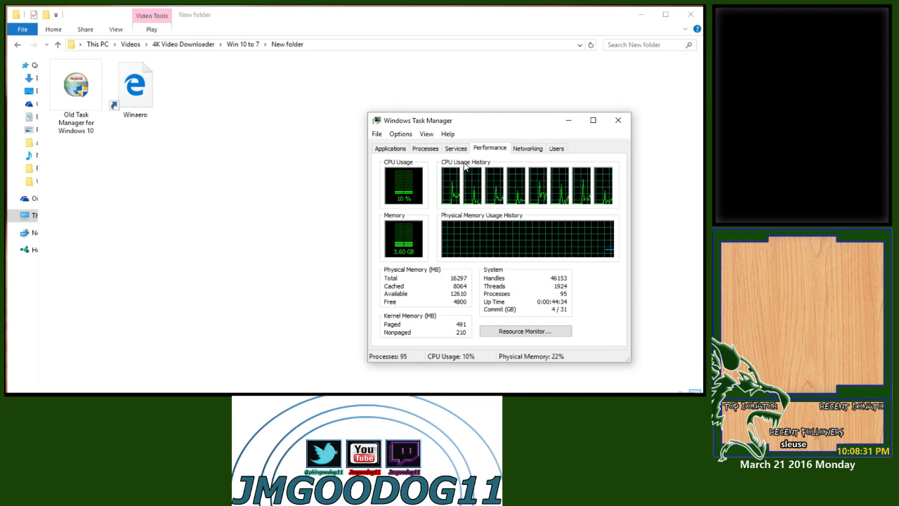
left_click(420, 151)
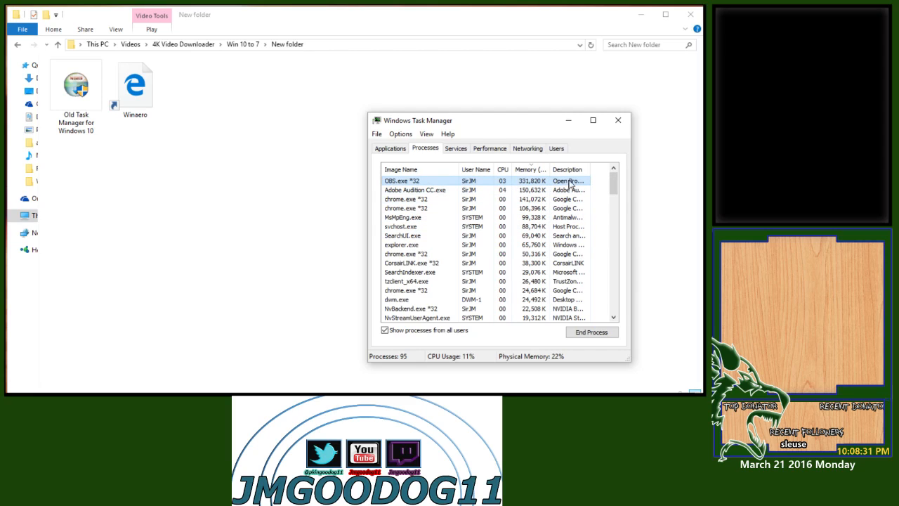
left_click_drag(618, 185, 604, 173)
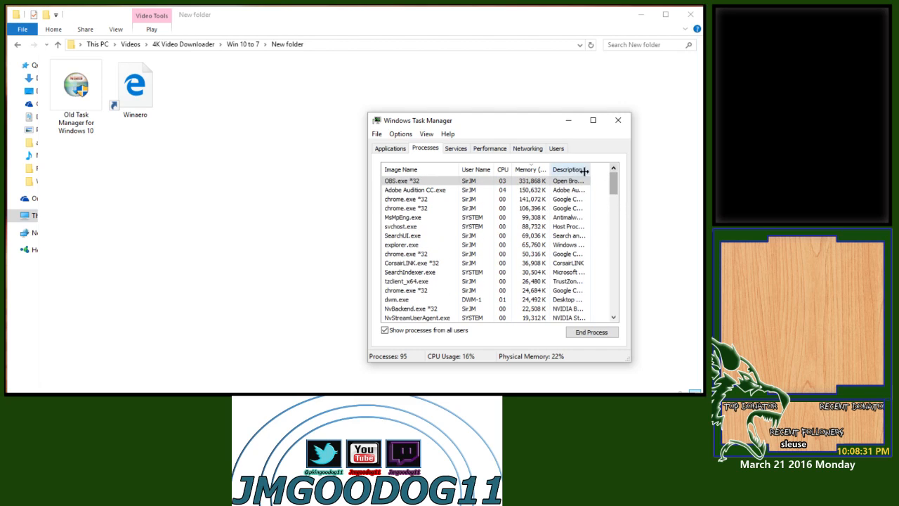
- Close Task Manager and delete the Old Task Manager installer and the Winaero shortcut from New folder
left_click(394, 151)
left_click(618, 120)
left_click_drag(245, 140, 90, 85)
right_click(70, 80)
left_click(125, 284)
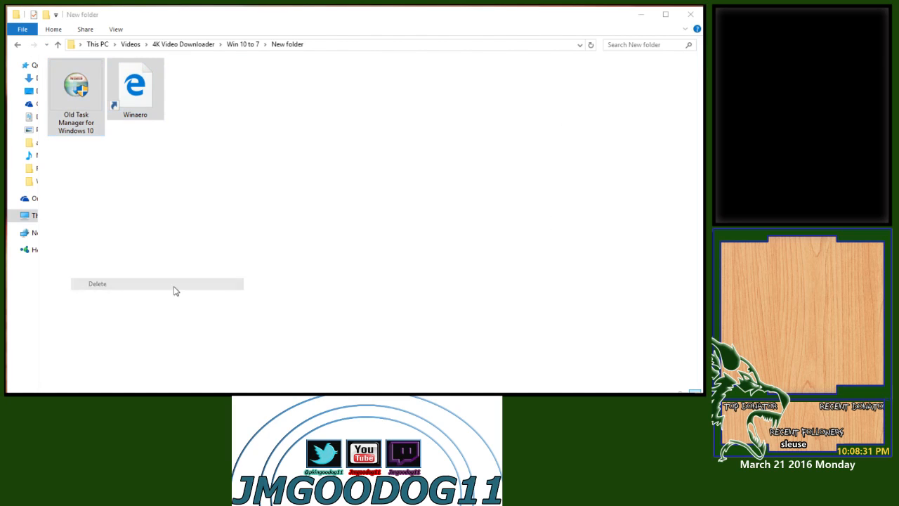
left_click(569, 298)
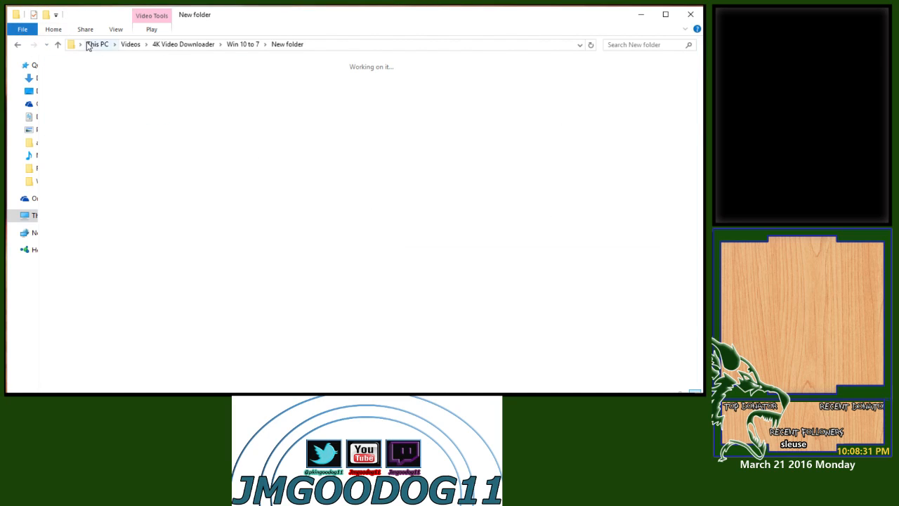
- Extract MSCONFIG for Windows 10 and 8.exe from its archive in Win 10 to 7 into New folder
left_click(244, 46)
double_click(195, 100)
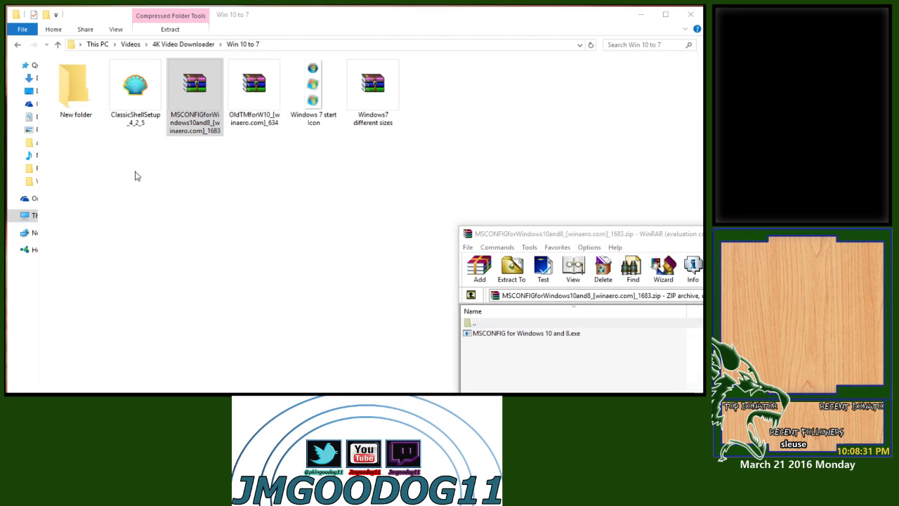
double_click(83, 103)
key("alt+Tab")
left_click(699, 347)
left_click_drag(504, 332, 231, 198)
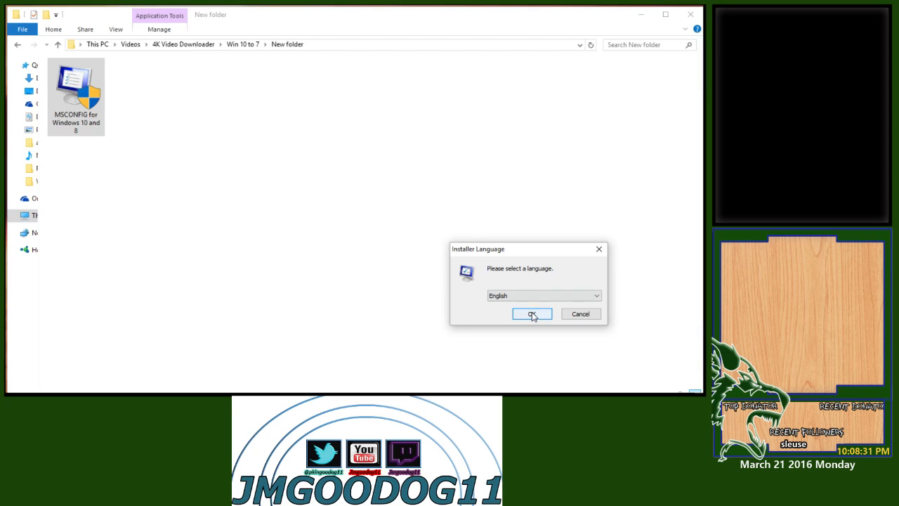
- Start the installation of MSCONFIG for Windows 10 and 8 with English as the installer language
left_click(532, 314)
left_click_drag(510, 195, 361, 118)
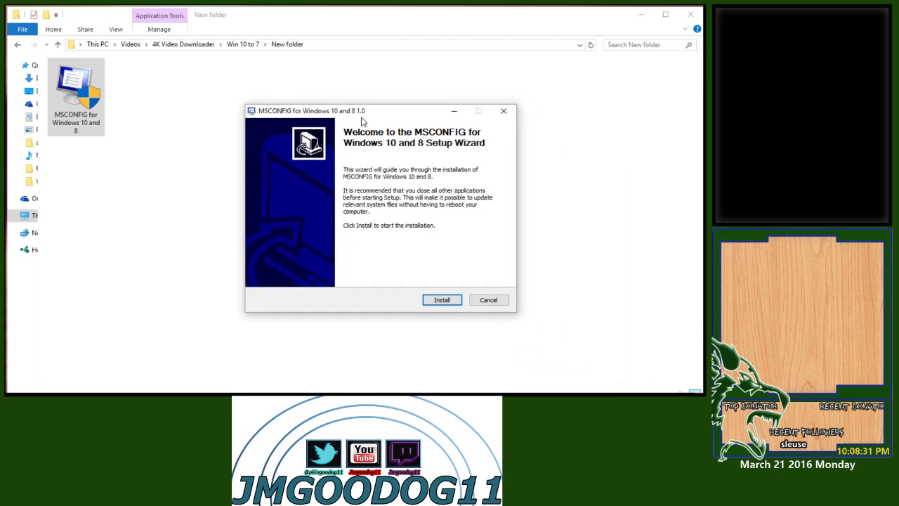
left_click(434, 301)
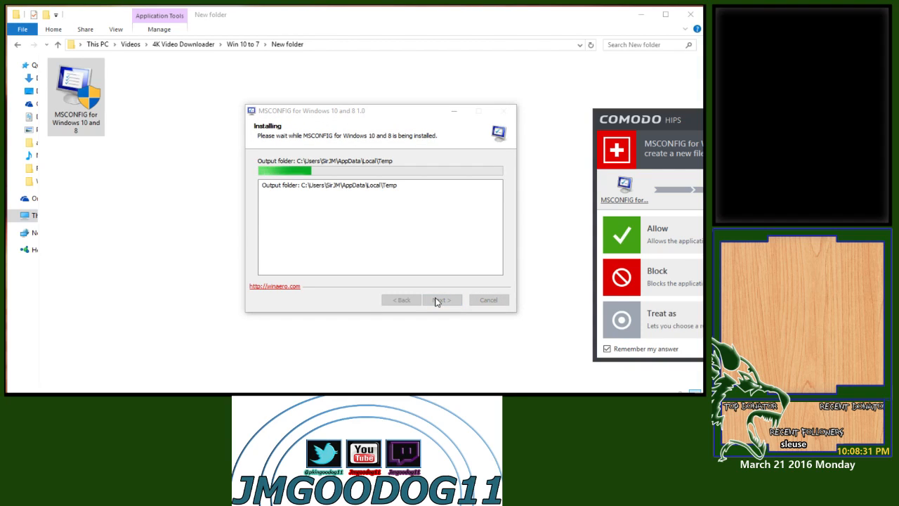
- Allow the MSCONFIG installer in the Comodo alerts, treat it as an Allowed Application, and finish the setup
left_click(655, 223)
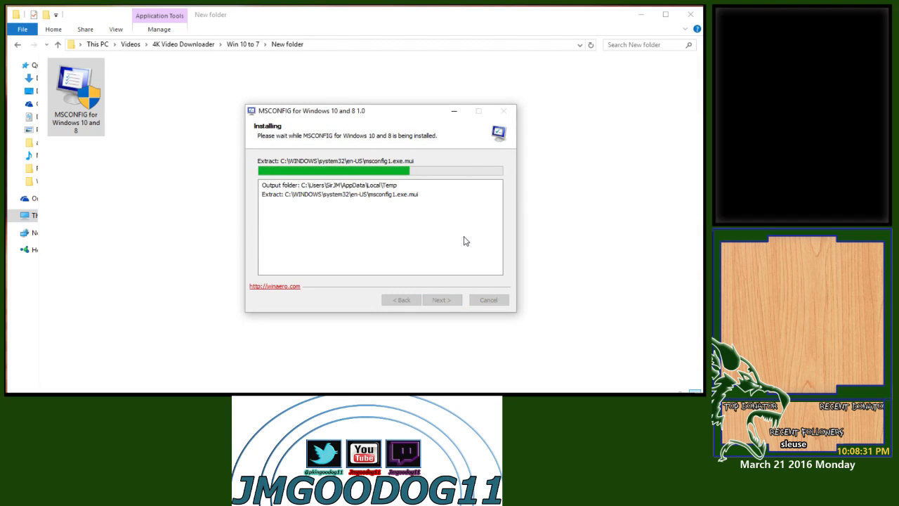
left_click(641, 252)
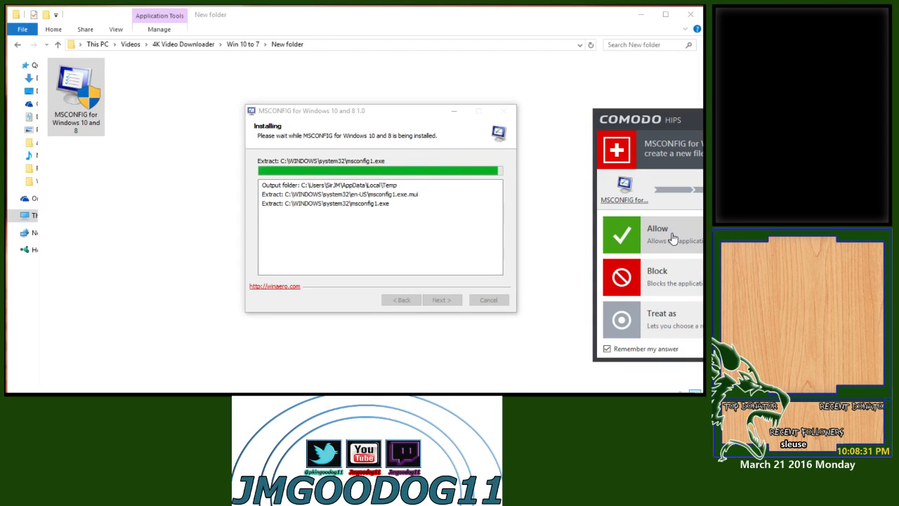
left_click(631, 317)
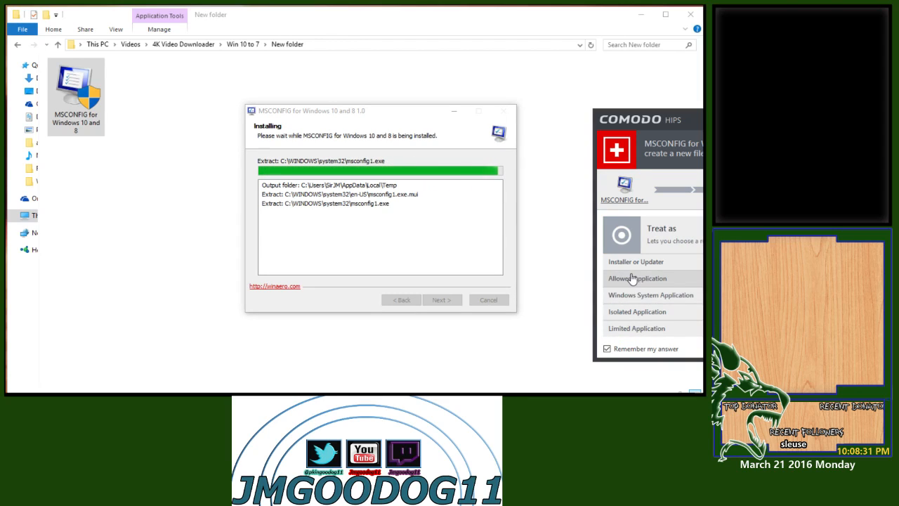
left_click(629, 278)
left_click(438, 301)
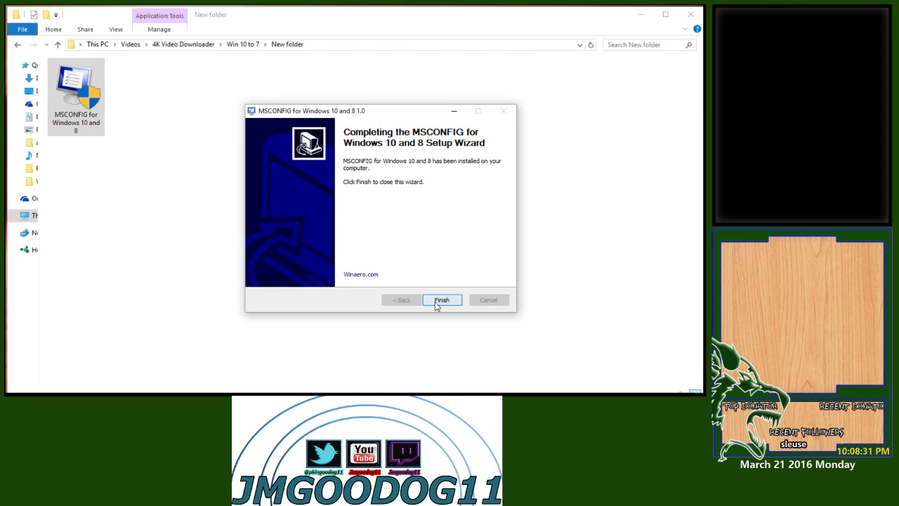
- Move ClassicShellSetup_4_2_5 from Win 10 to 7 into New folder and open that folder
key("super")
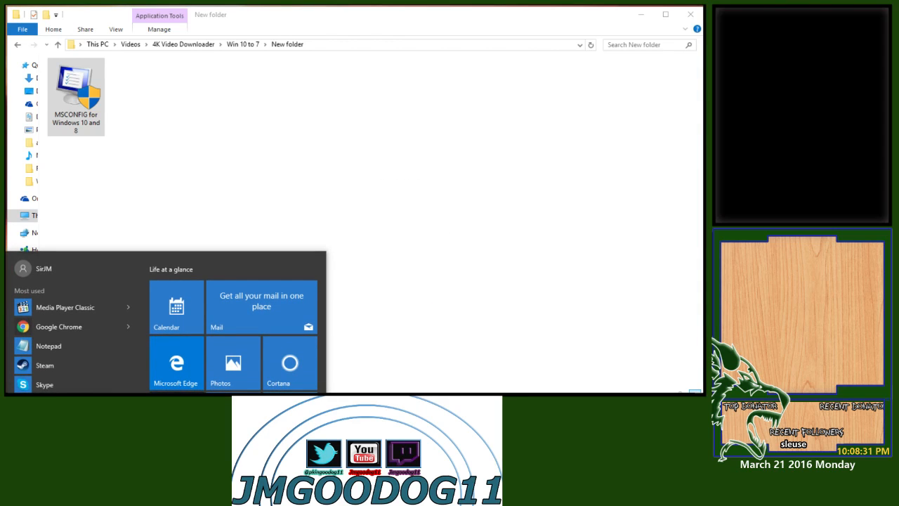
left_click(117, 57)
left_click(243, 44)
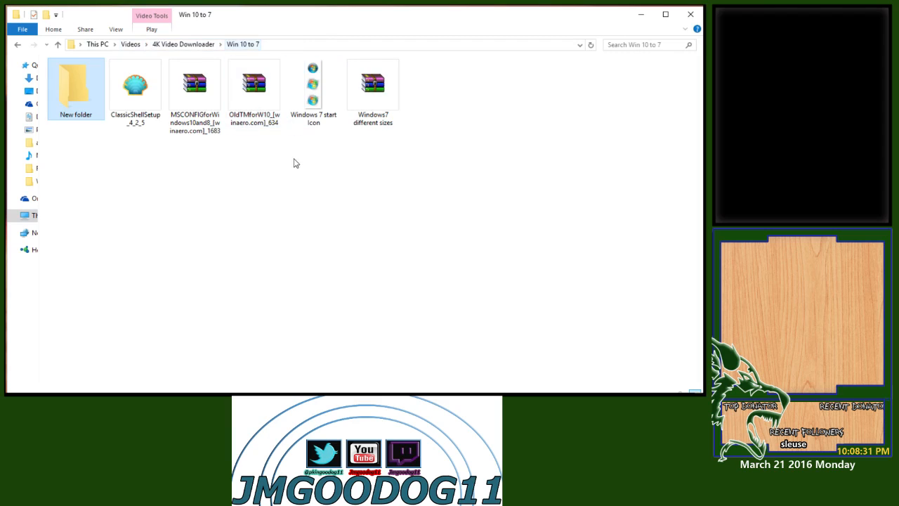
left_click(146, 103)
left_click_drag(146, 103, 80, 101)
double_click(77, 91)
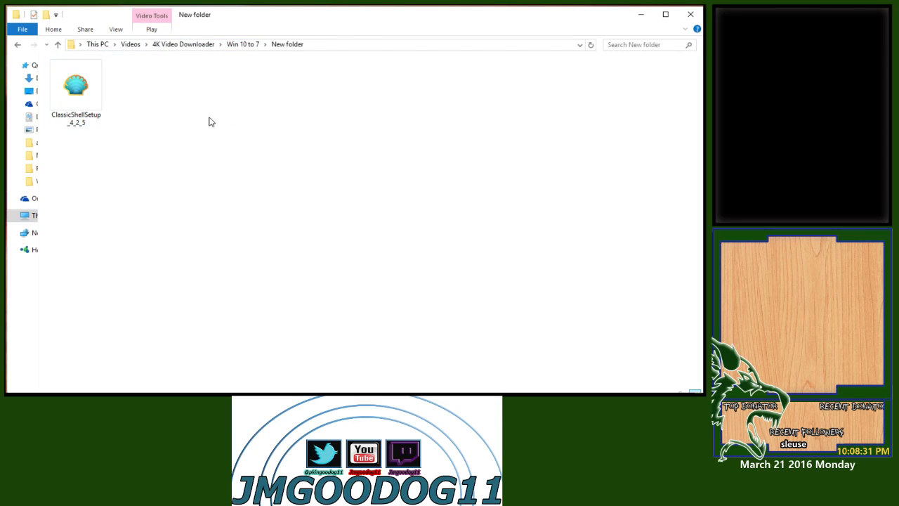
- Run ClassicShellSetup_4_2_5 despite the SmartScreen warning and treat it as an Allowed Application in the Comodo firewall
double_click(74, 125)
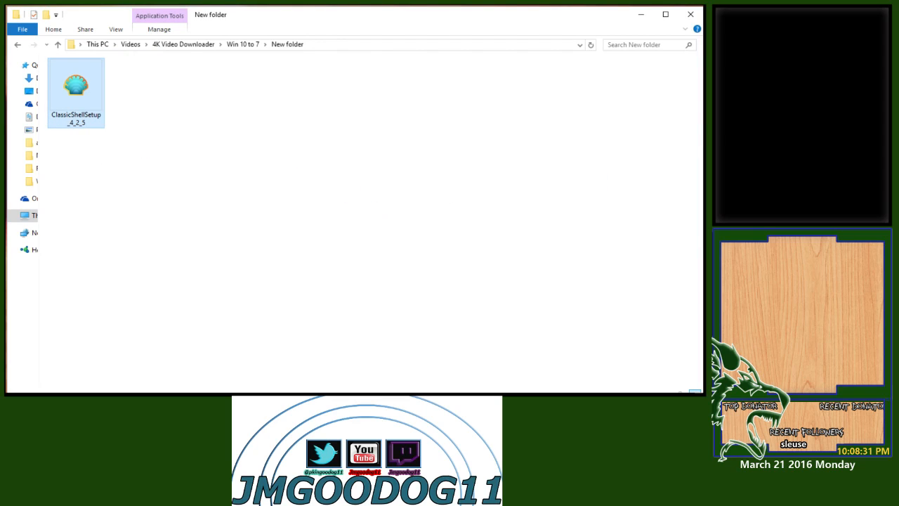
left_click(274, 234)
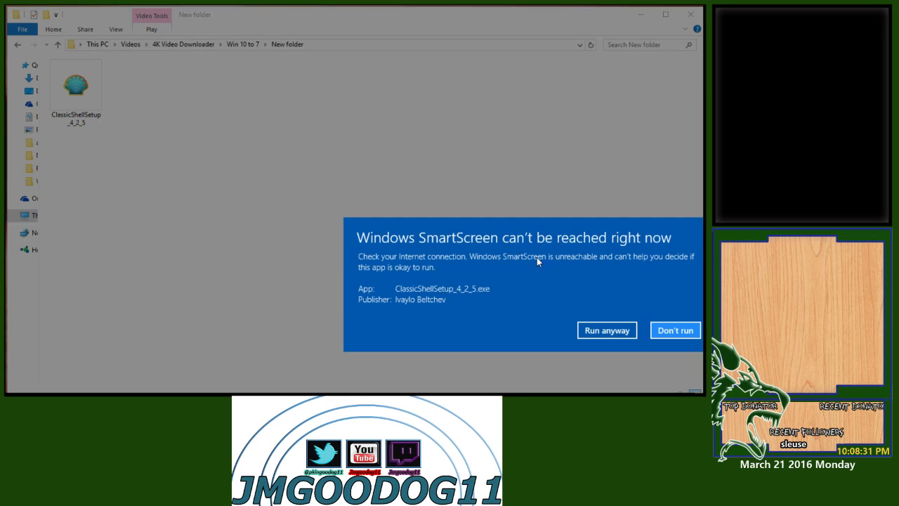
left_click(606, 333)
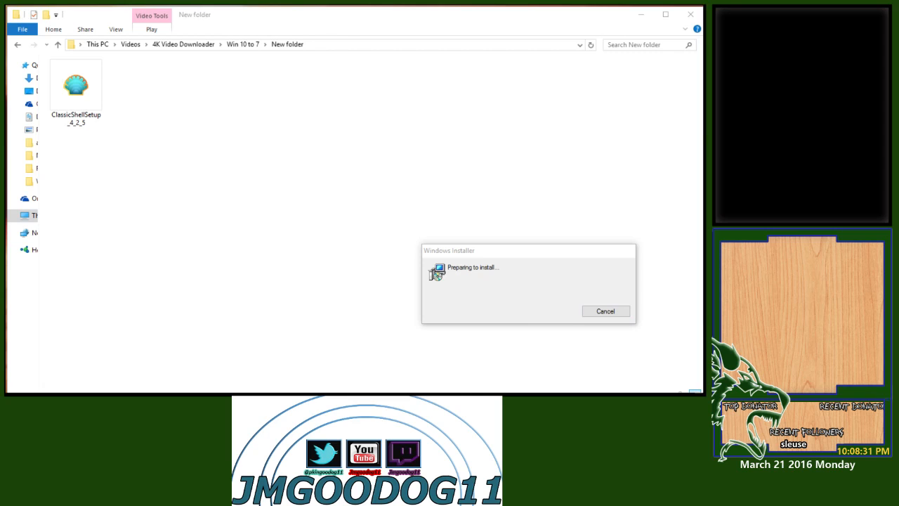
left_click_drag(514, 150, 477, 128)
left_click(493, 329)
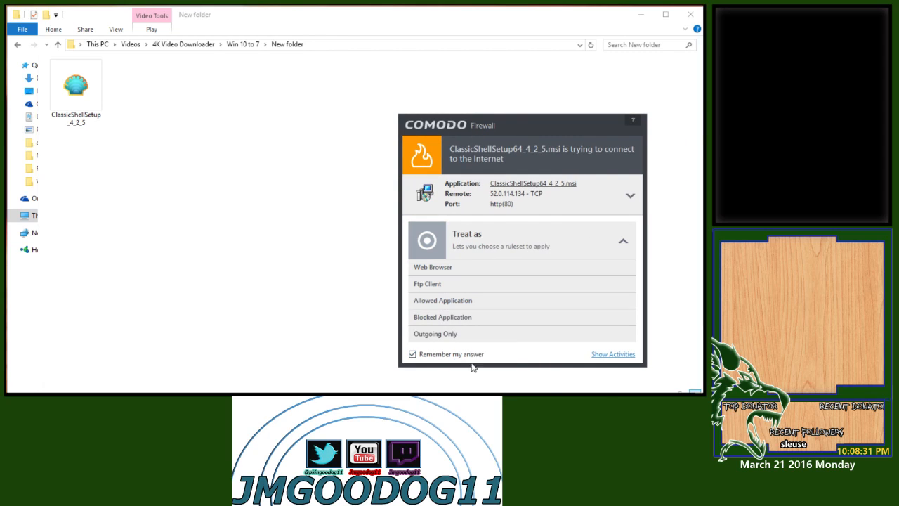
left_click(441, 302)
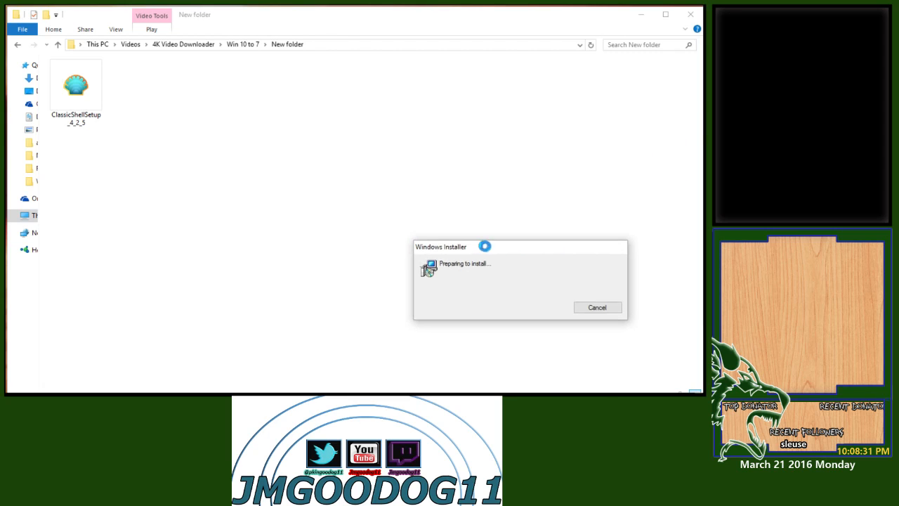
- Accept the licence terms in the Classic Shell setup and proceed to the feature selection
left_click_drag(510, 187, 315, 88)
left_click(393, 275)
left_click(239, 250)
left_click(389, 274)
- Exclude the Classic IE and Classic Explorer features from the Classic Shell installation
left_click(268, 186)
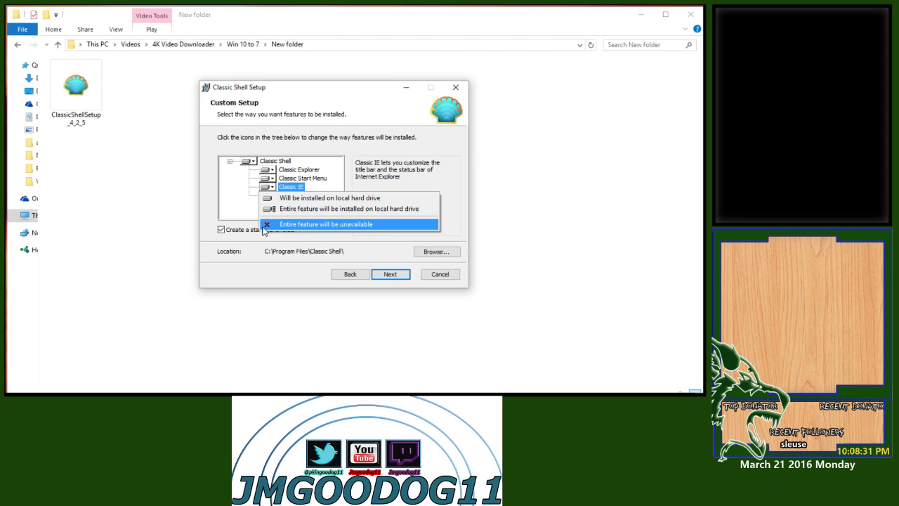
left_click(324, 225)
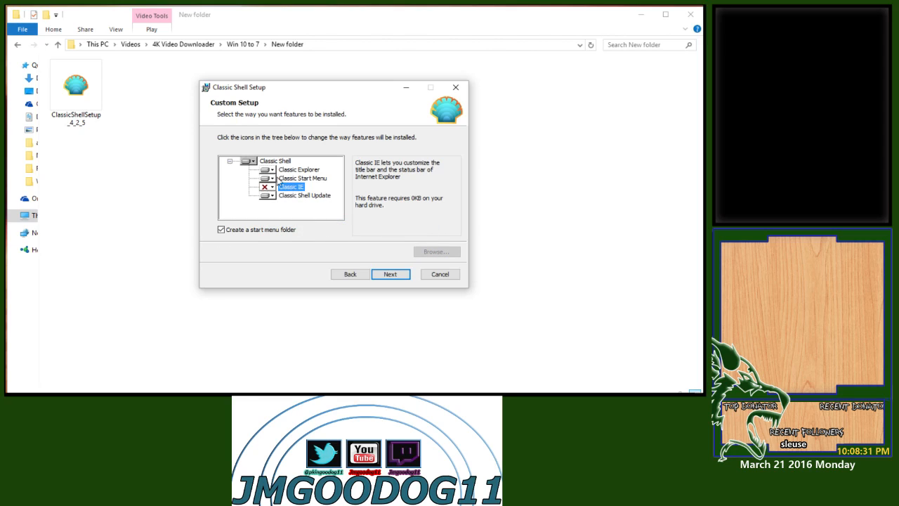
left_click(268, 170)
left_click(326, 207)
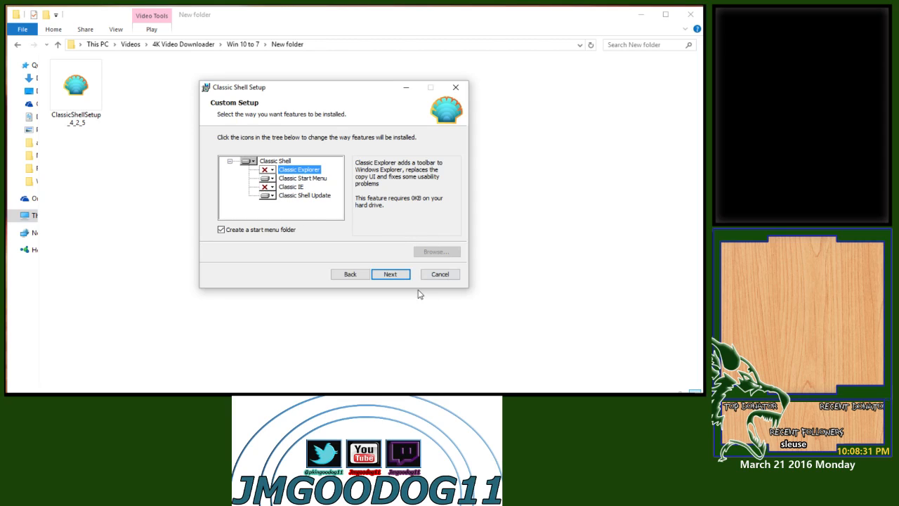
- Install Classic Shell with the selected features and close its readme document
left_click(388, 276)
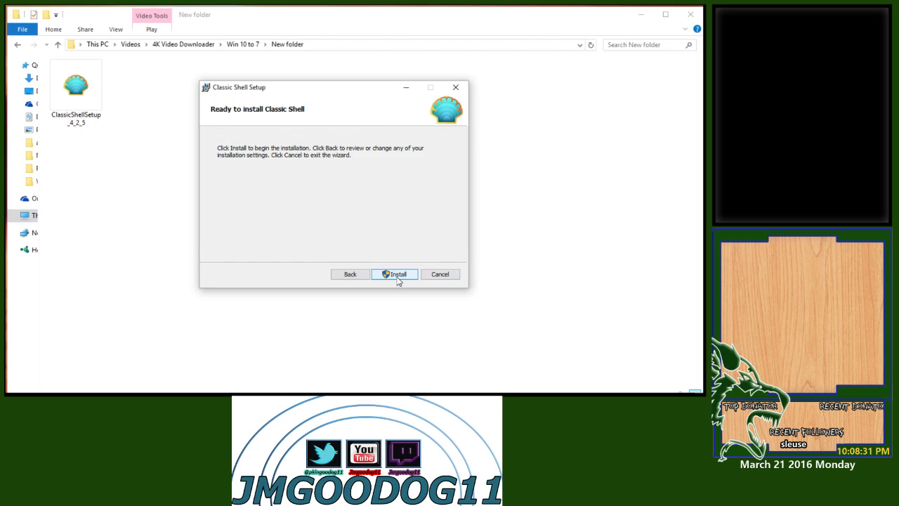
left_click(398, 276)
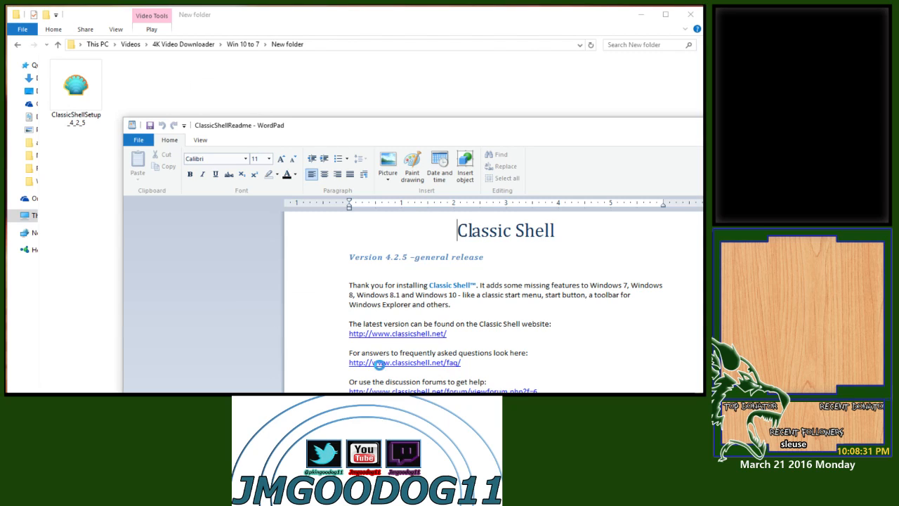
key("alt+F4")
- Bring up the Classic Start Menu settings and preview the Windows 7 style start menu
key("super")
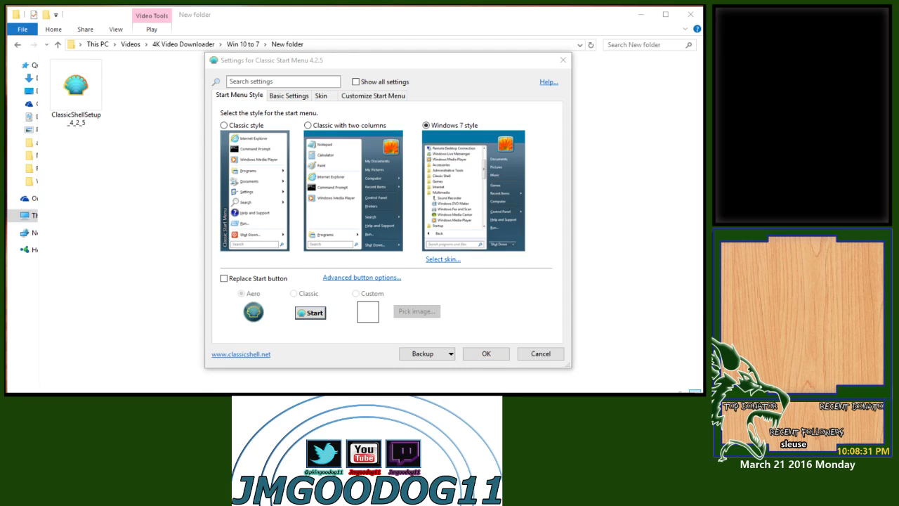
key("super")
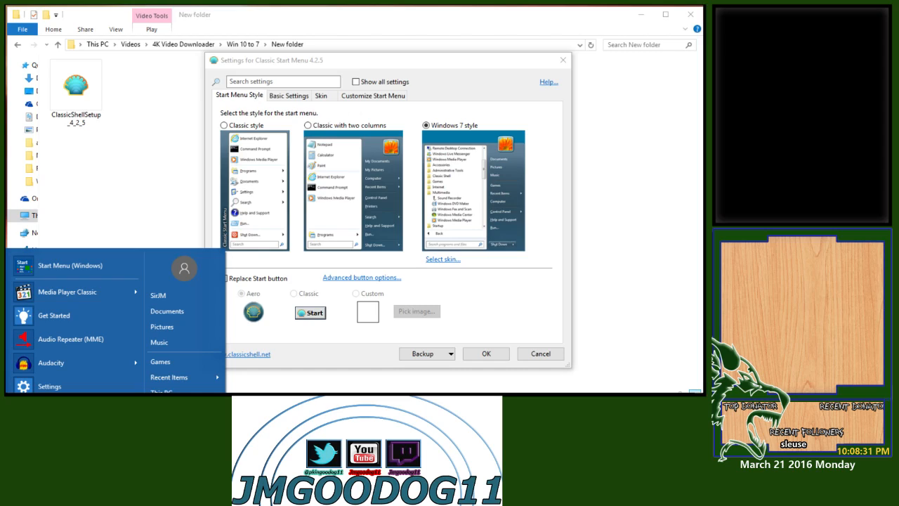
key("super")
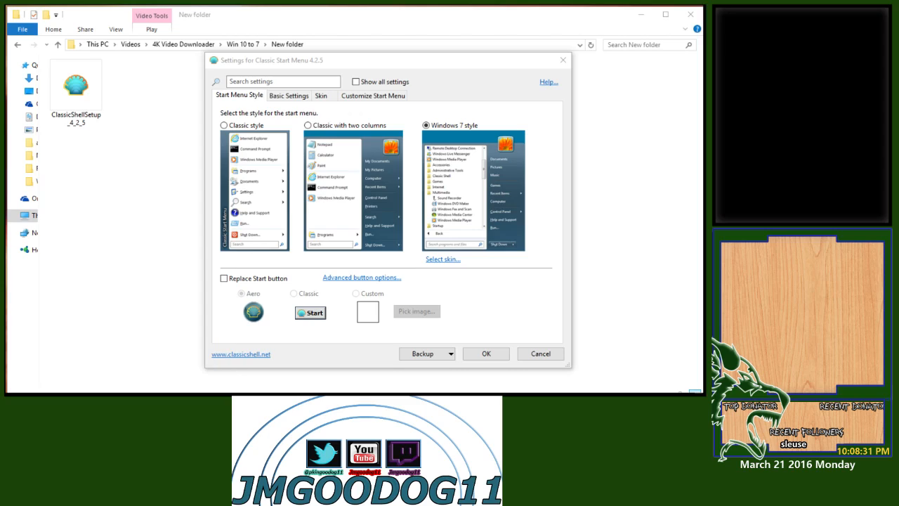
- Enable Start button replacement with the Custom option and start choosing an image for it
left_click(224, 278)
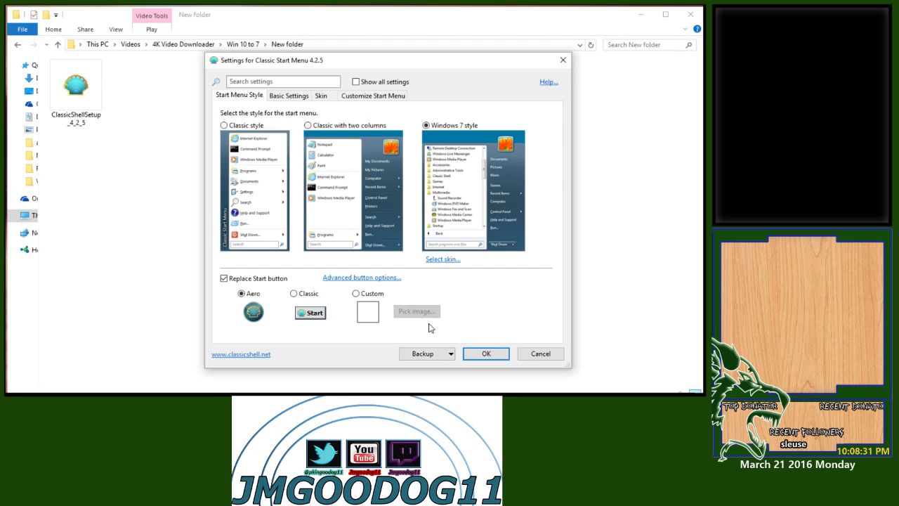
left_click(358, 295)
left_click(398, 312)
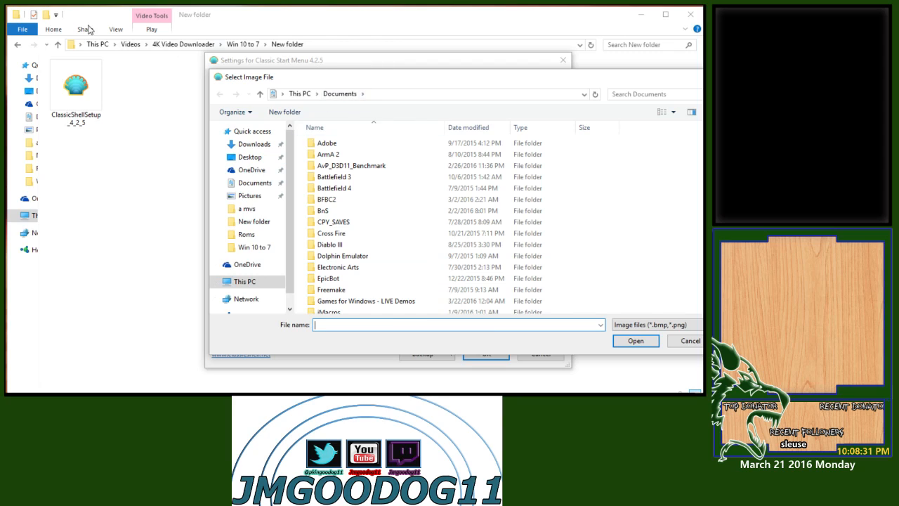
- Use the Windows 7 start Icon image from the Win 10 to 7 folder as the custom Start button and apply the settings
left_click(242, 43)
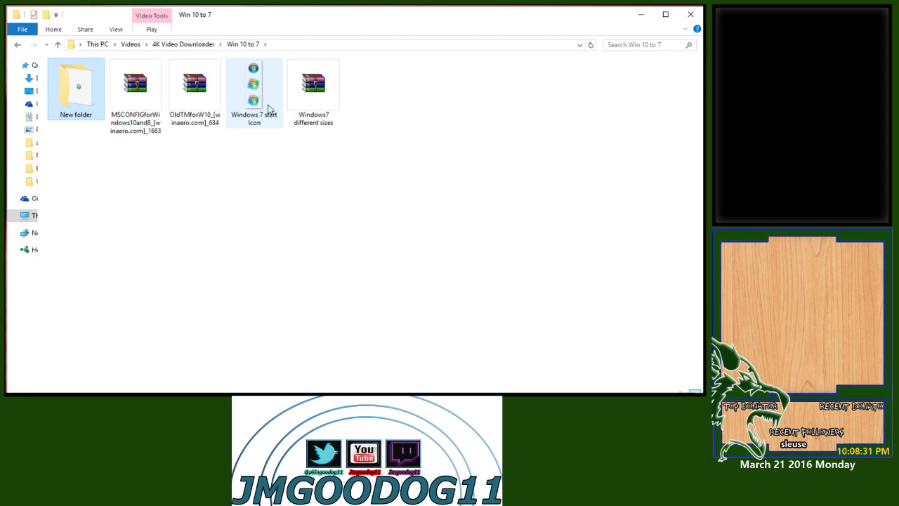
key("alt+Tab")
scroll(365, 225, "down", 1)
scroll(365, 225, "up", 1)
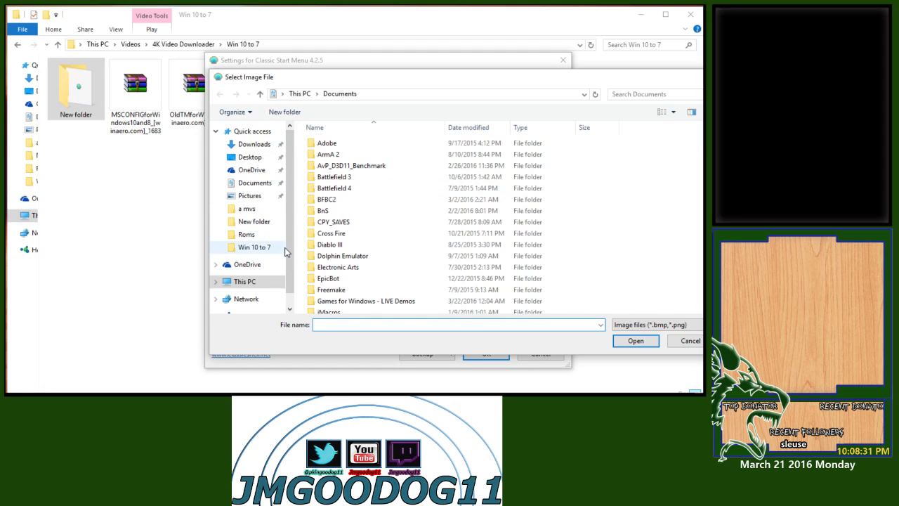
scroll(285, 252, "down", 1)
left_click(245, 264)
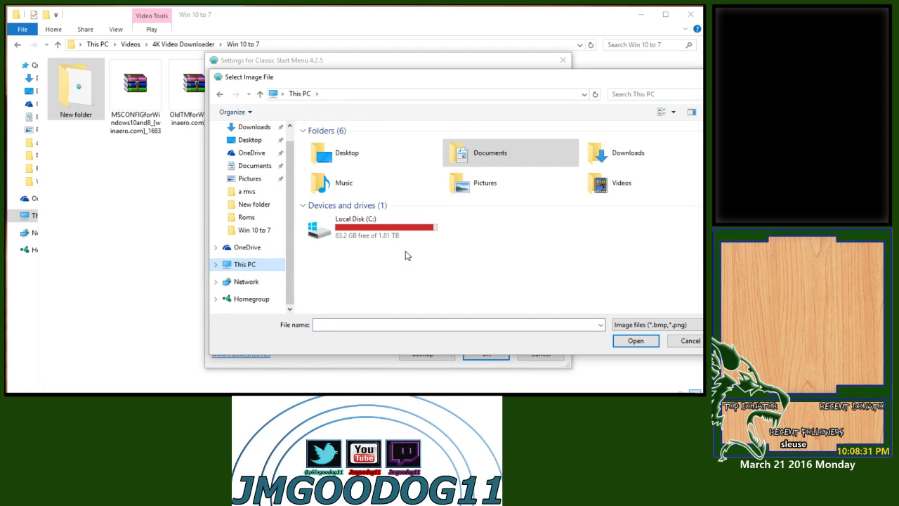
double_click(362, 228)
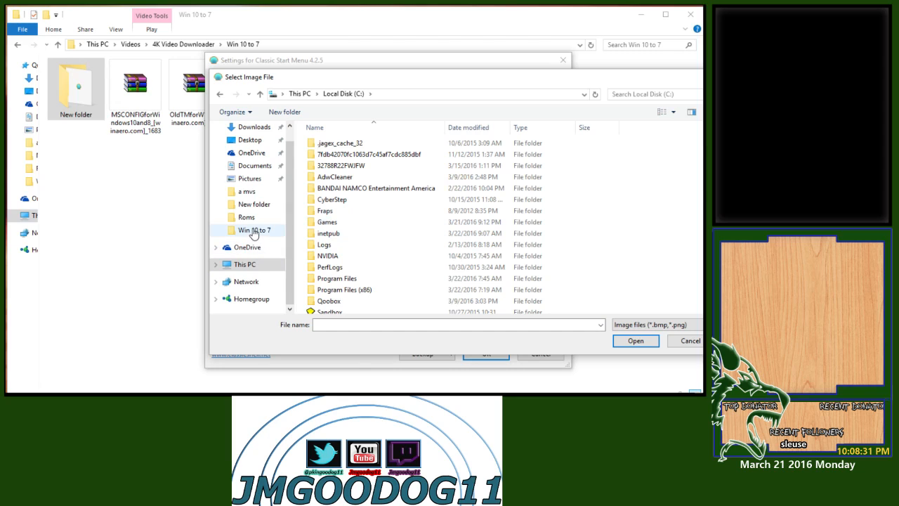
left_click(255, 230)
double_click(386, 151)
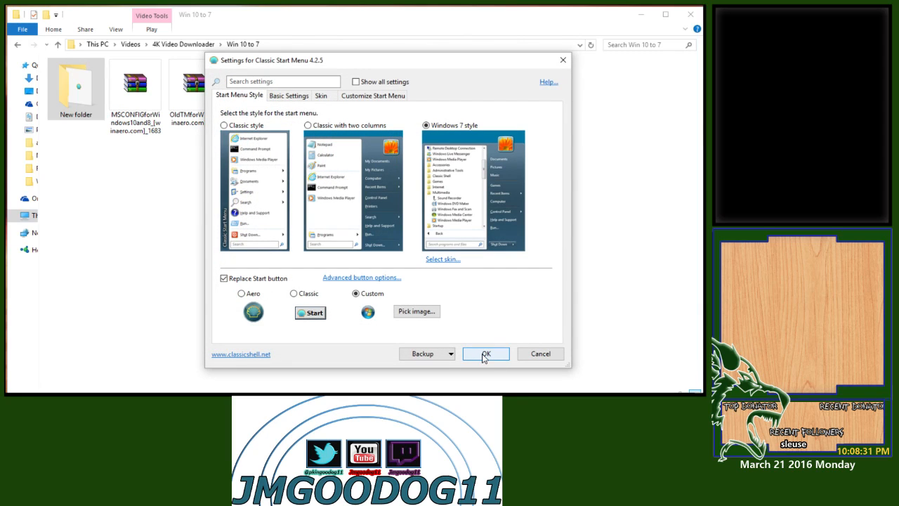
left_click(484, 354)
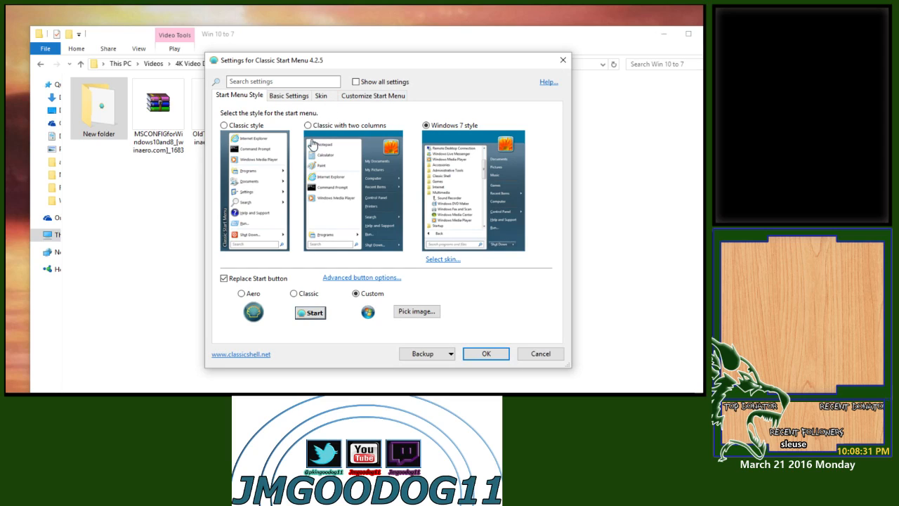
- Set the start menu skin to Windows Aero in the Classic Start Menu settings and apply it
left_click(361, 277)
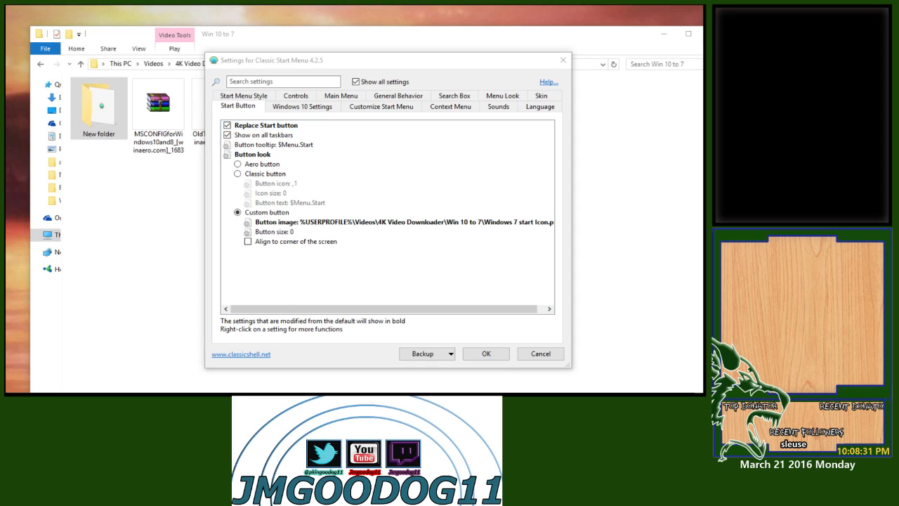
scroll(388, 217, "right", 1)
left_click(540, 98)
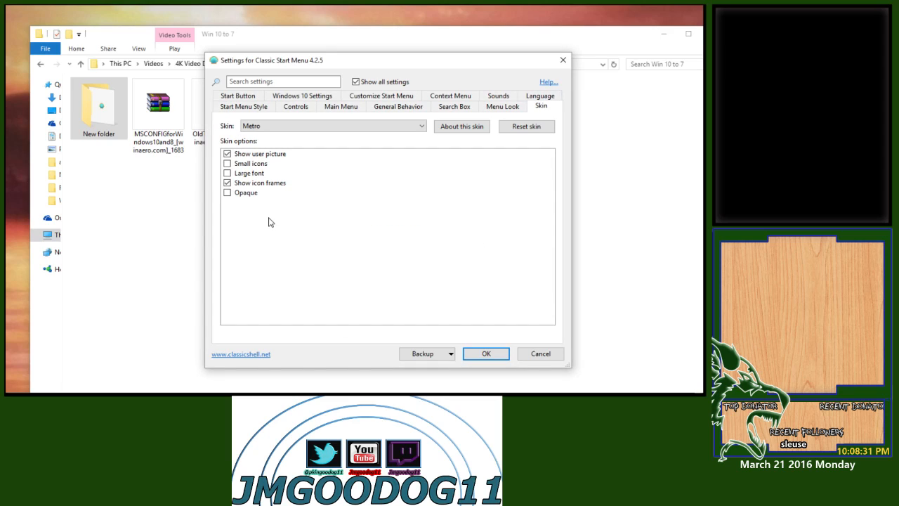
left_click(274, 127)
left_click(265, 177)
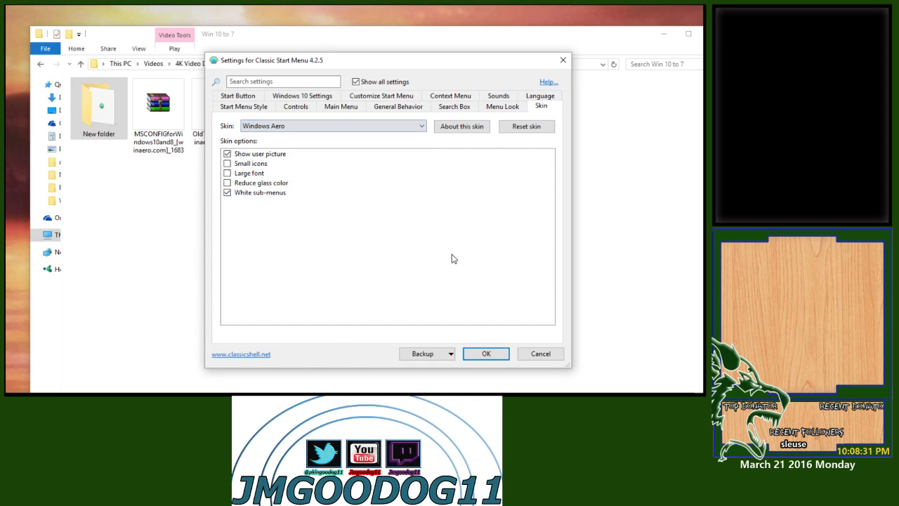
left_click(486, 353)
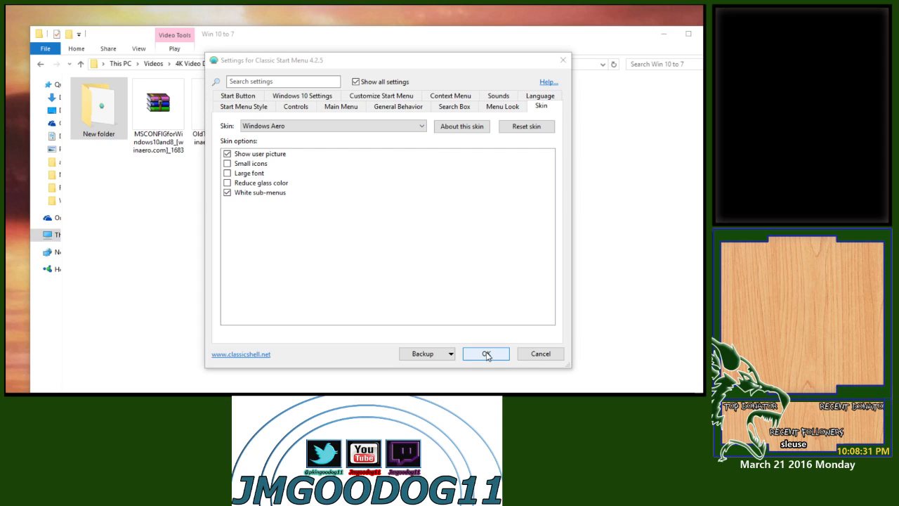
- Review the Menu Look, Search Box and Start Button settings of Classic Start Menu
left_click(505, 109)
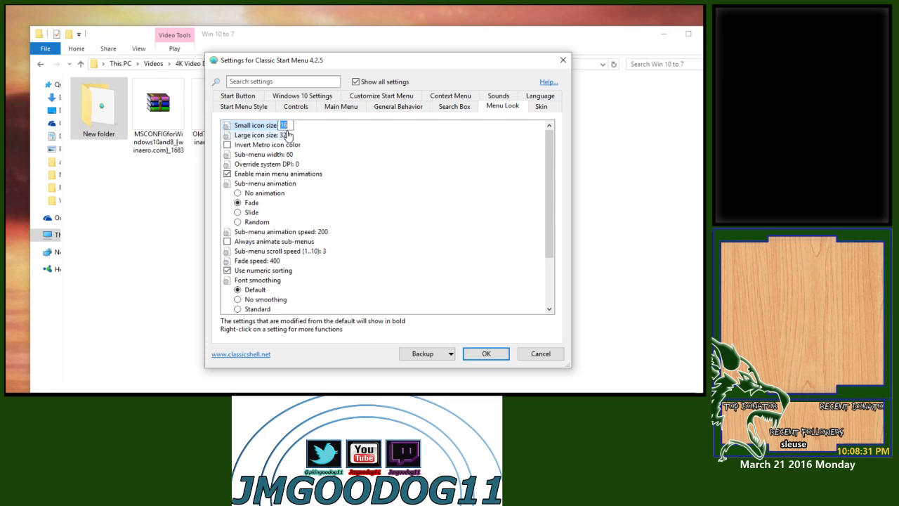
left_click(470, 110)
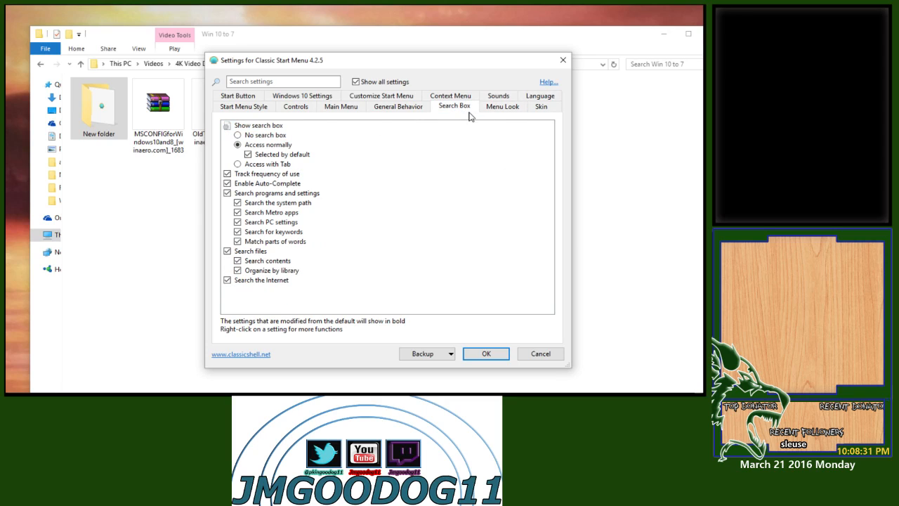
left_click(497, 111)
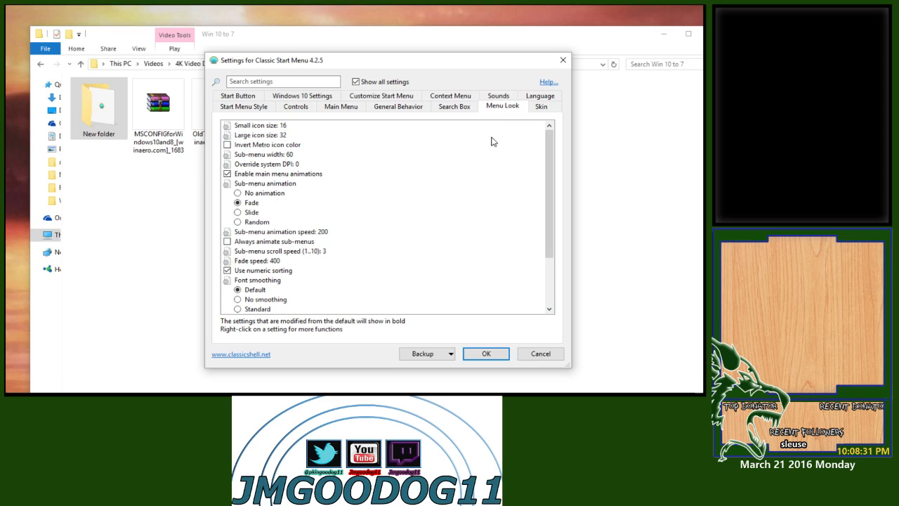
left_click(233, 98)
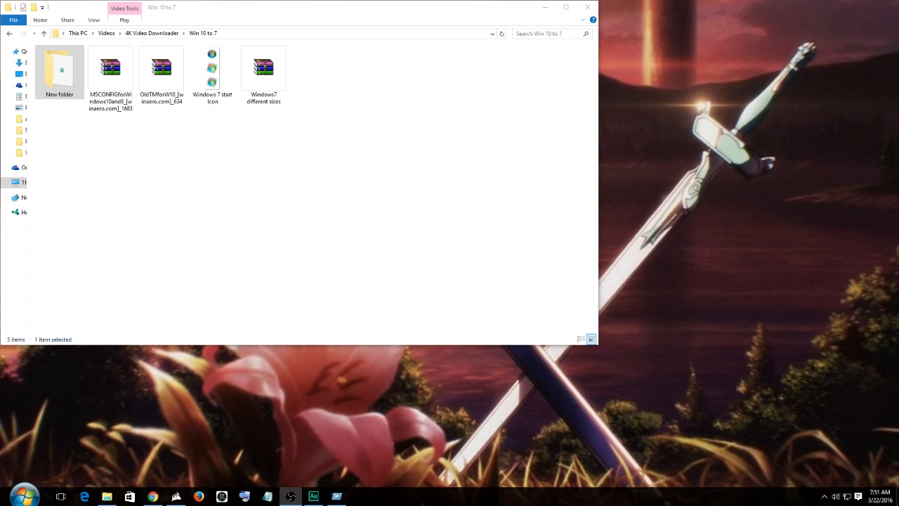
- Search the start menu for "run" and open the Run dialog
left_click(24, 496)
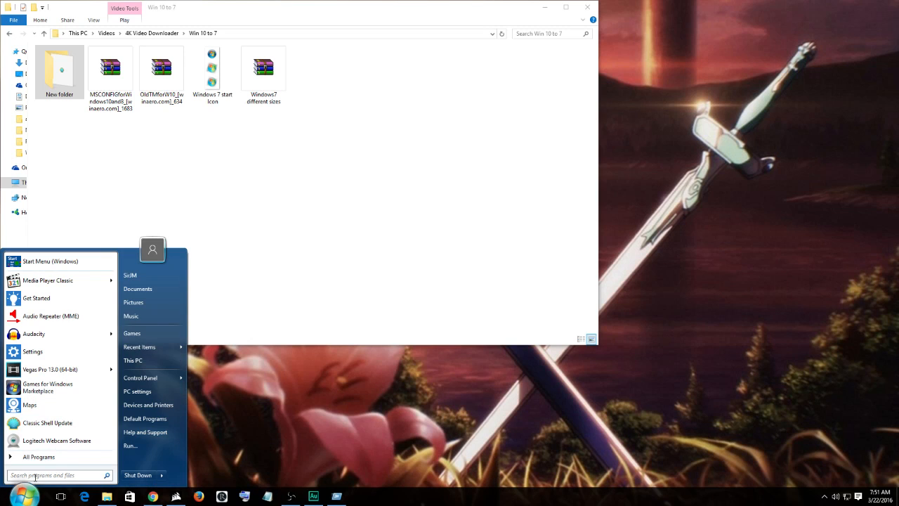
type("run")
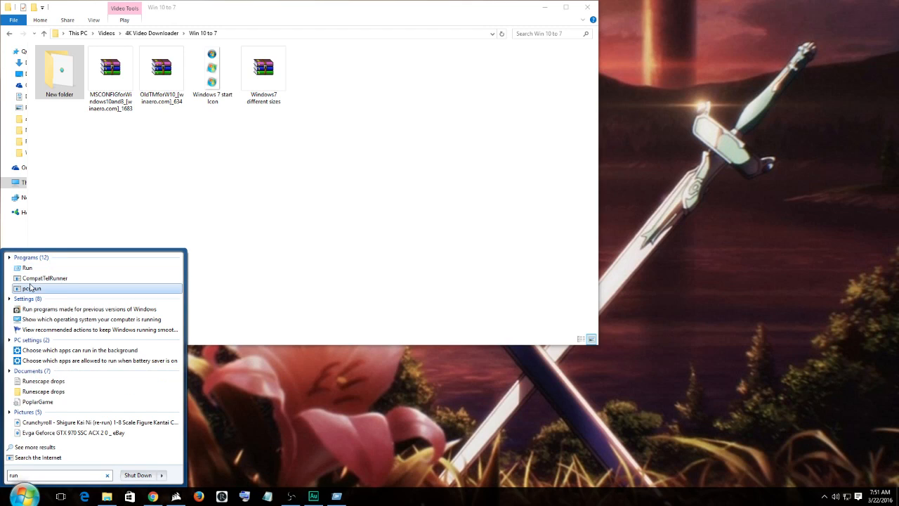
left_click(30, 268)
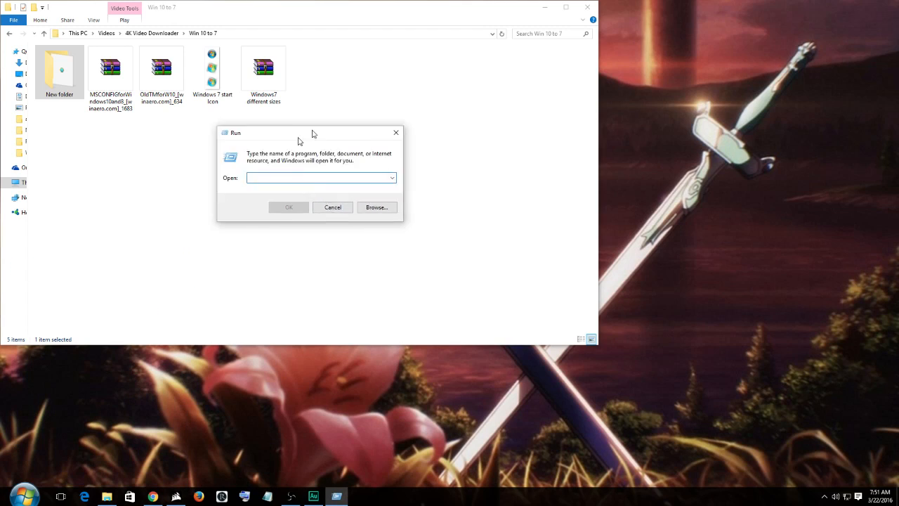
- Reopen the Classic Start Menu settings to view the Start button options, and close them without changes
left_click(24, 496)
right_click(25, 496)
left_click(49, 470)
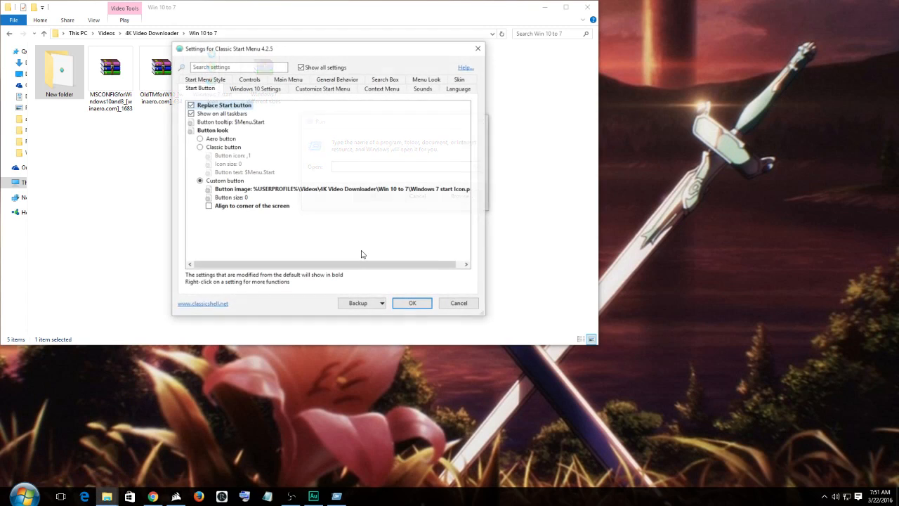
left_click_drag(353, 51, 273, 45)
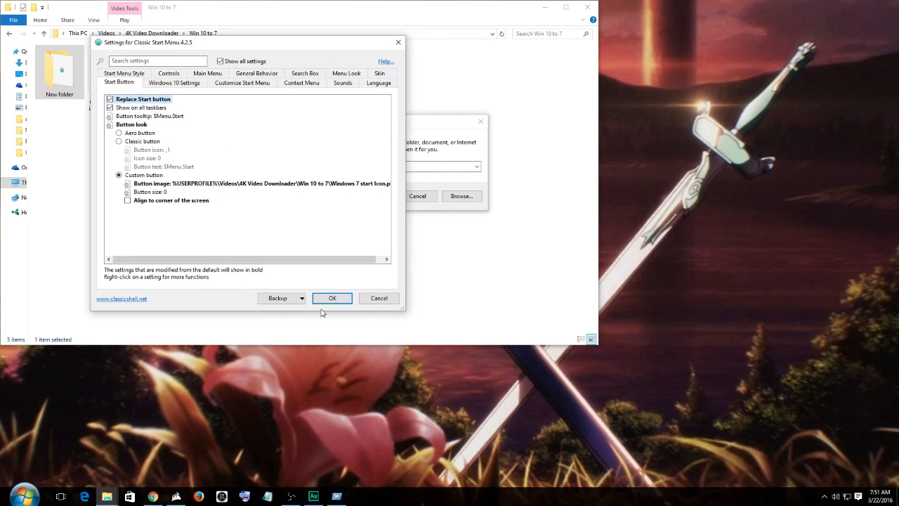
left_click(368, 302)
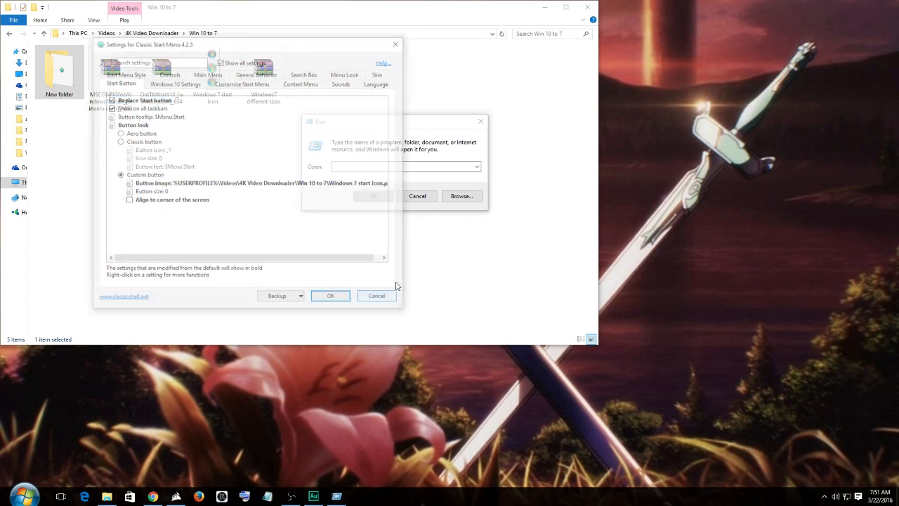
- Bring up the original Windows 10 Start menu and show the Cortana icon on the taskbar
left_click(21, 488)
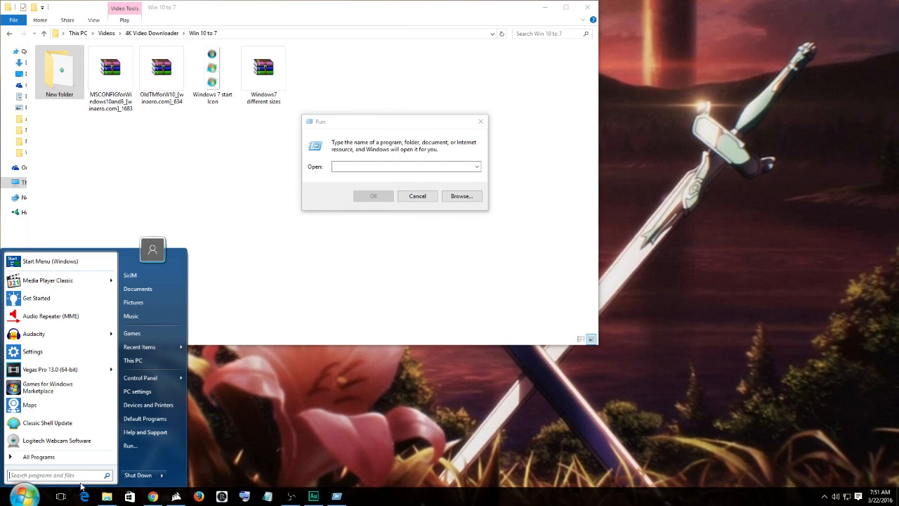
left_click(47, 262)
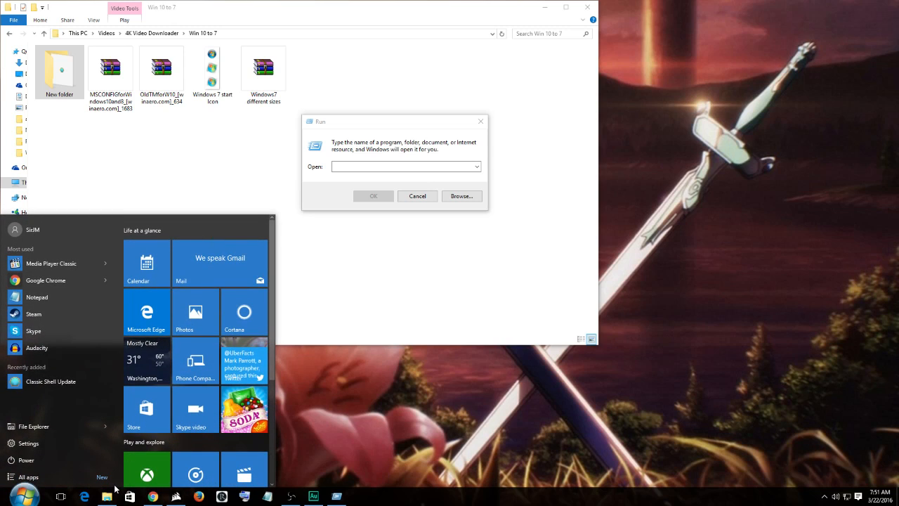
right_click(54, 495)
mouse_move(73, 339)
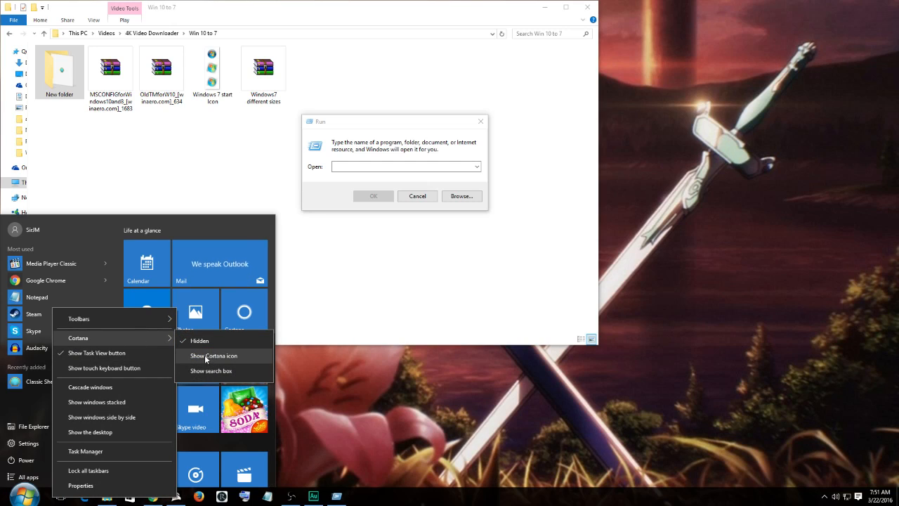
left_click(204, 354)
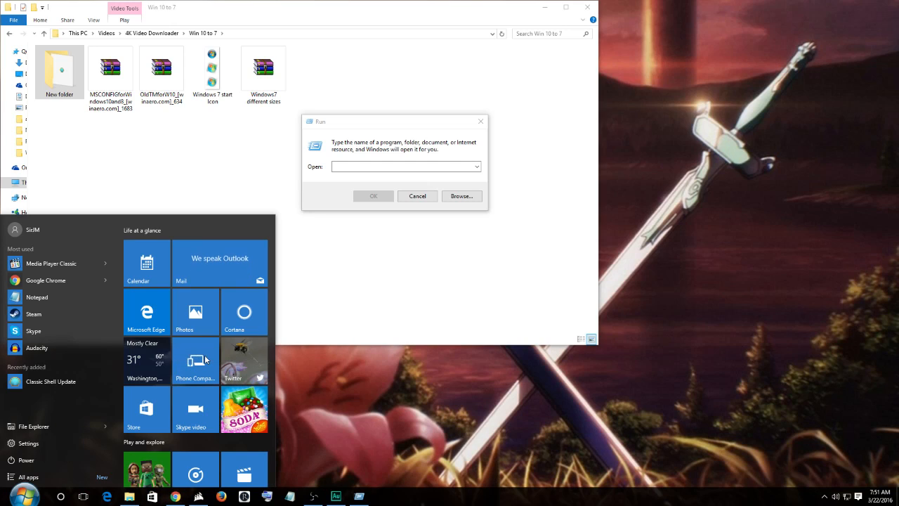
- Show the Cortana search box on the taskbar and open it
right_click(61, 496)
mouse_move(129, 340)
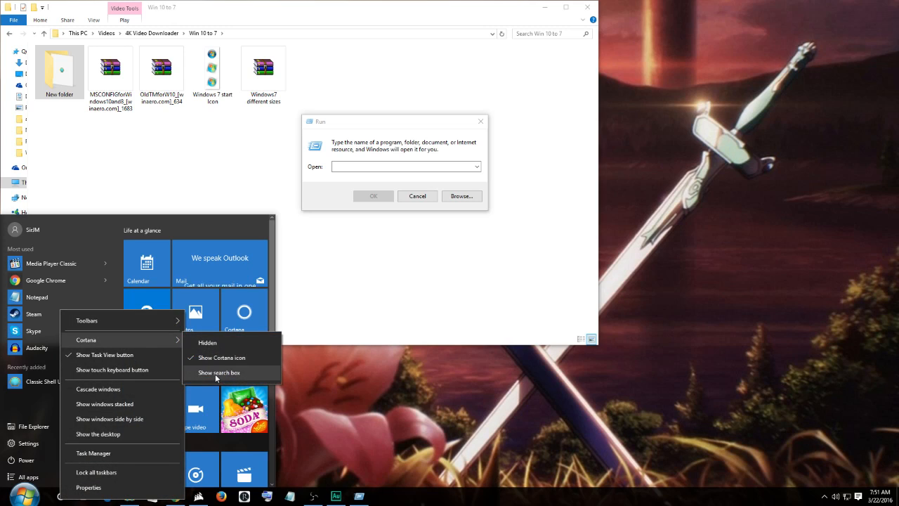
left_click(216, 374)
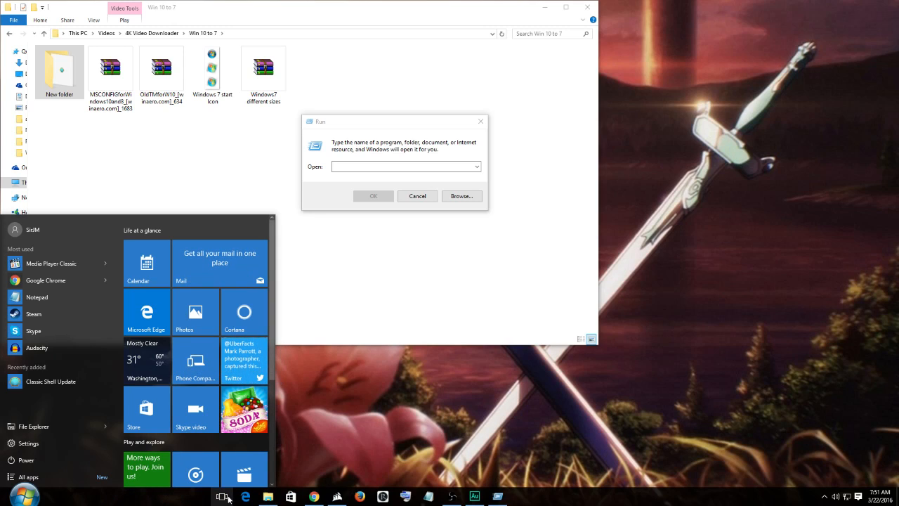
left_click(166, 500)
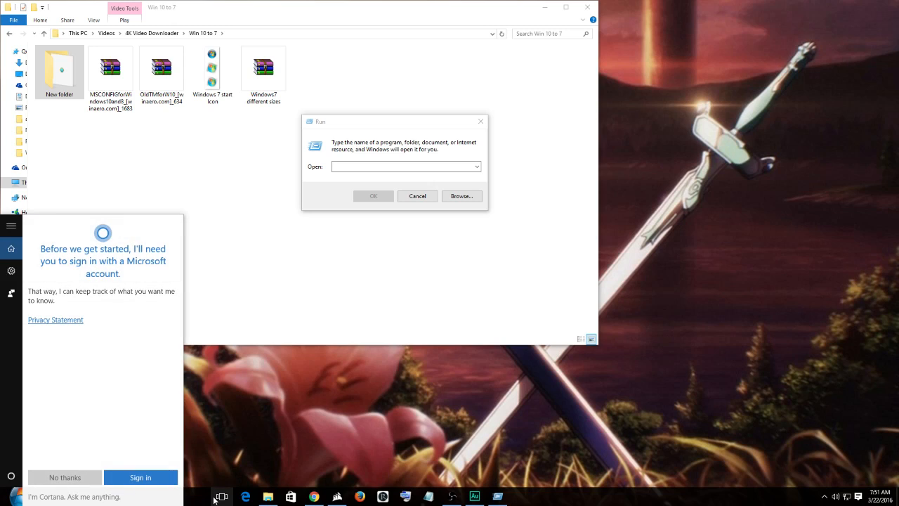
- Switch the taskbar's Cortana display to the icon and back to the search box
right_click(219, 497)
mouse_move(330, 336)
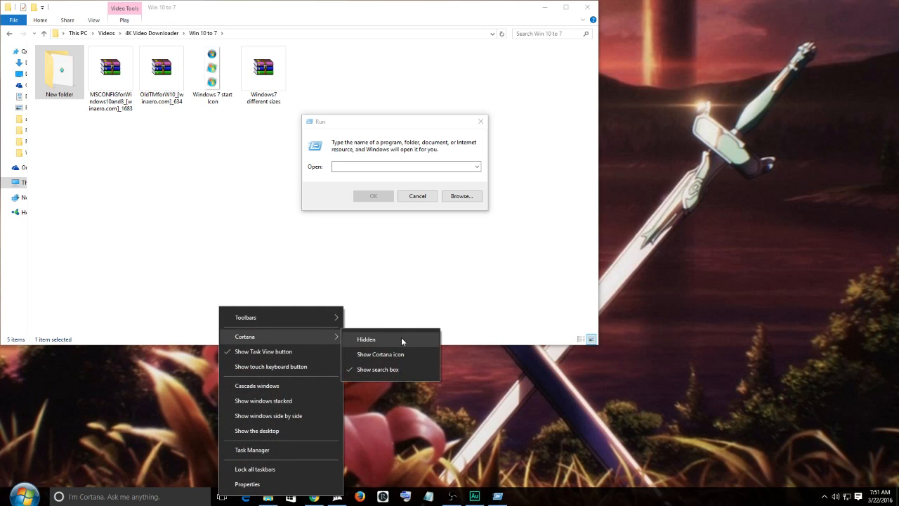
left_click(374, 354)
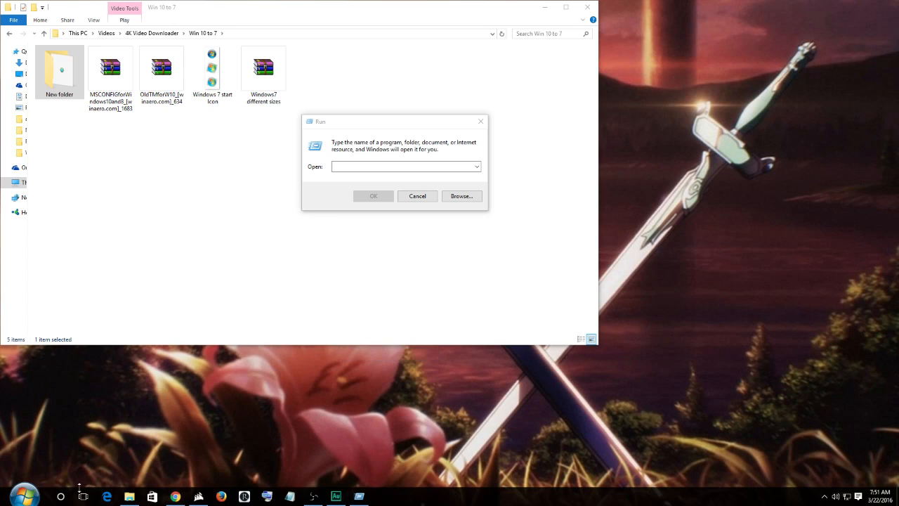
right_click(61, 499)
mouse_move(190, 341)
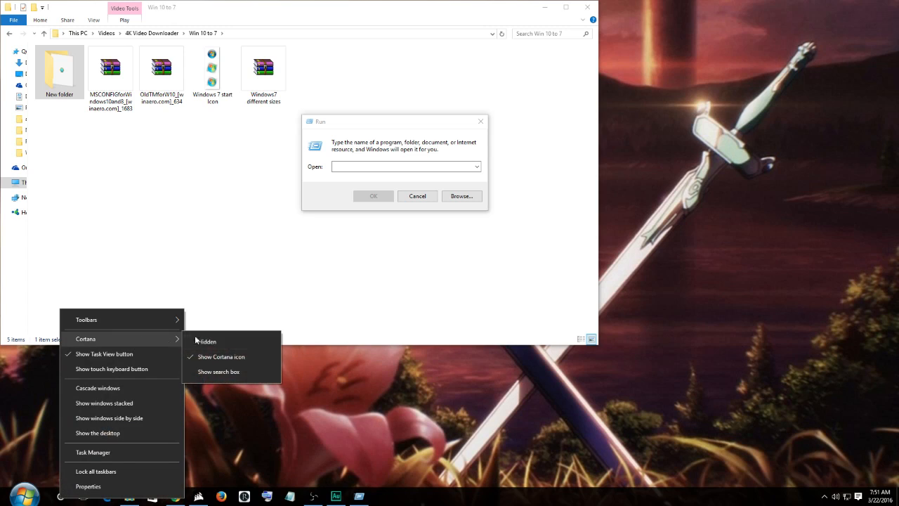
left_click(210, 372)
- Compare the Windows 7 style start menu with the original Windows 10 Start menu beside the Cortana search box
left_click(24, 496)
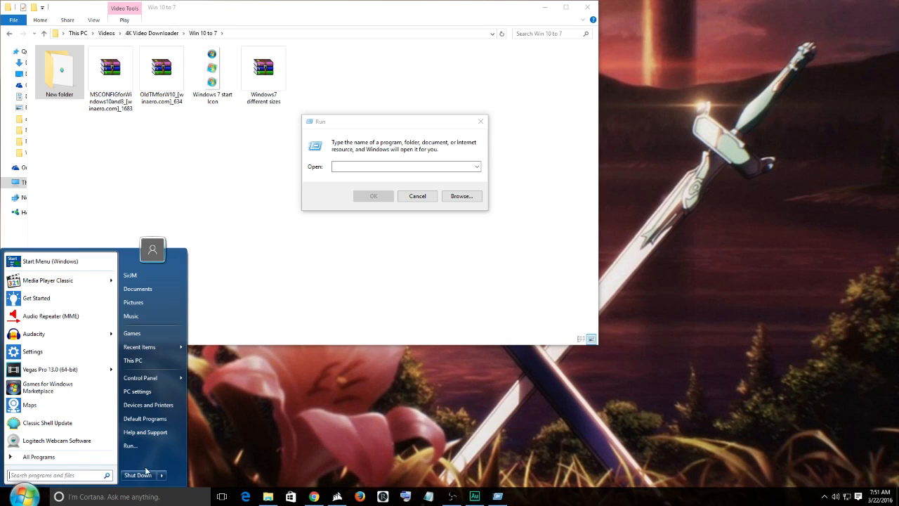
left_click(42, 260)
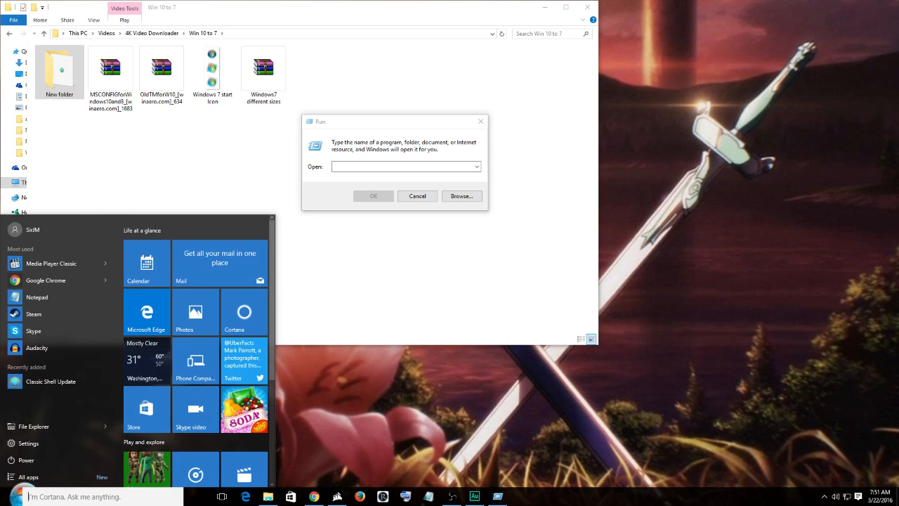
left_click(15, 498)
left_click(42, 261)
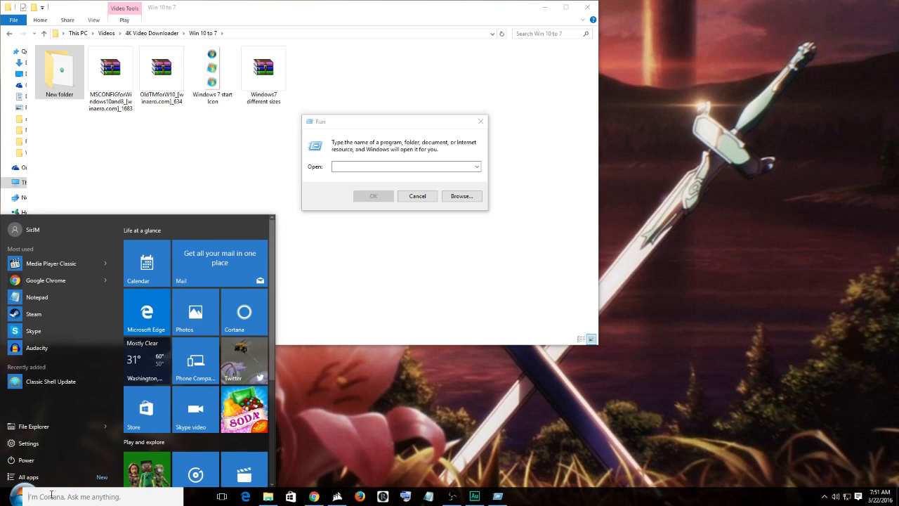
left_click(10, 500)
left_click(67, 263)
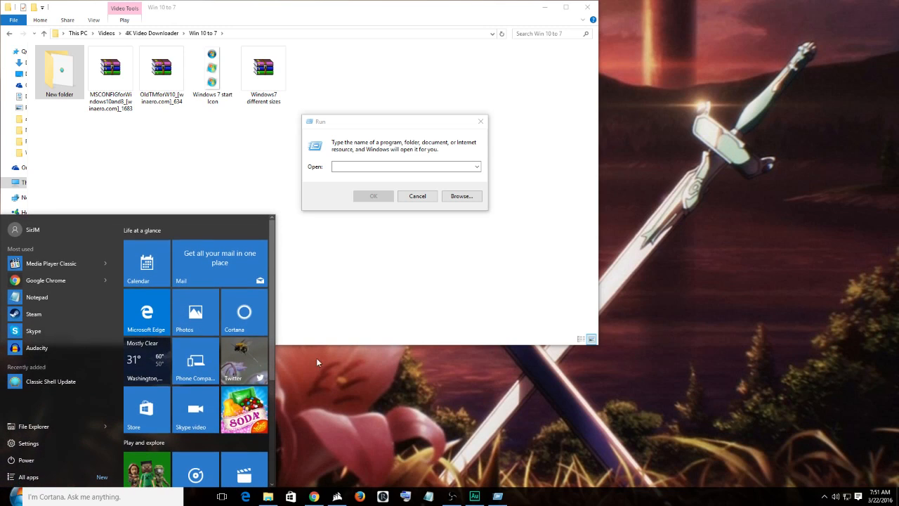
left_click(416, 431)
left_click(15, 497)
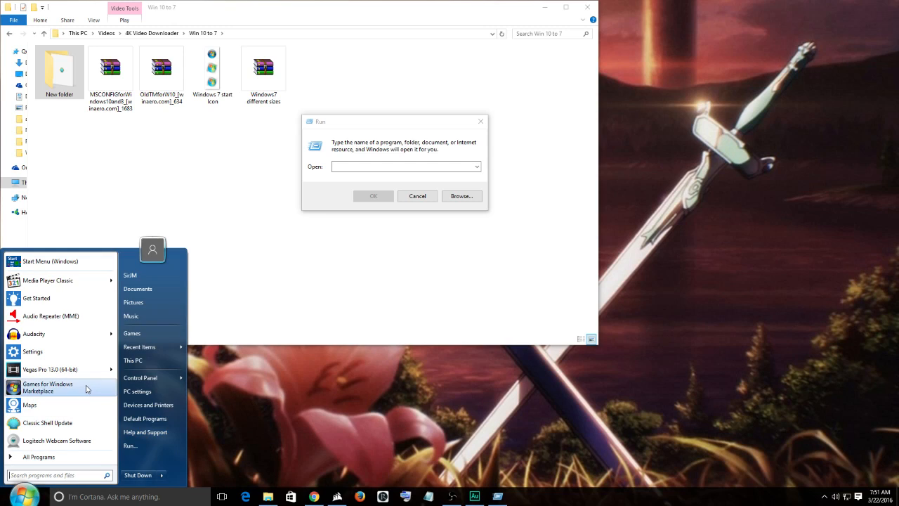
left_click(334, 415)
- Set Cortana to Hidden on the taskbar
right_click(91, 494)
mouse_move(141, 336)
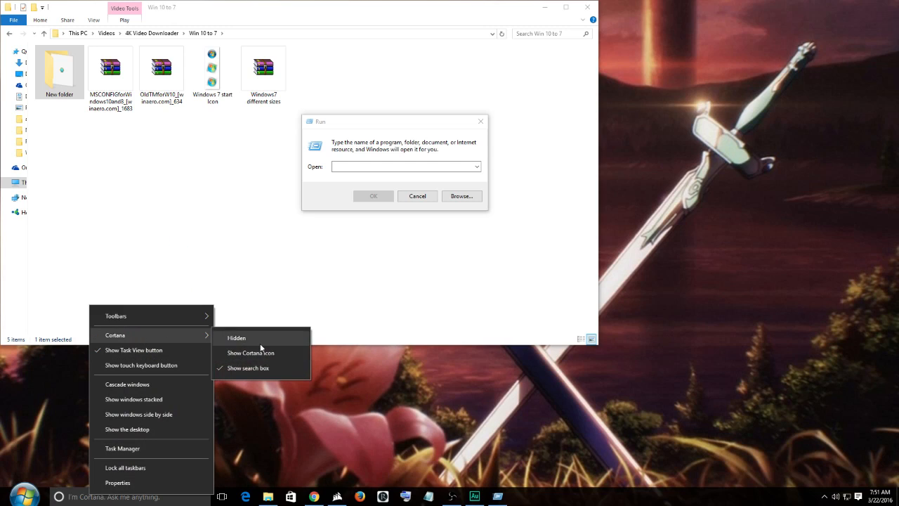
left_click(242, 338)
- Launch the Registry Editor by running regedit from the open Run dialog
left_click_drag(229, 156, 224, 155)
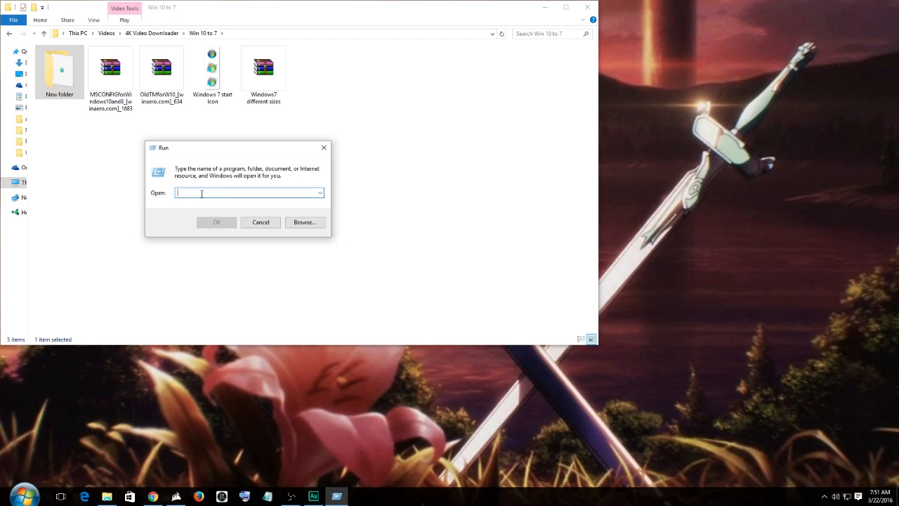
type("regedit")
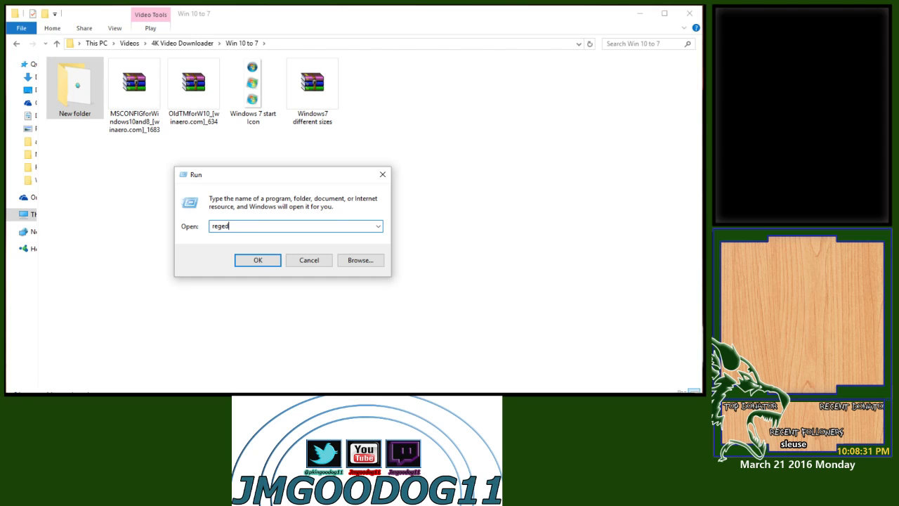
key("Return")
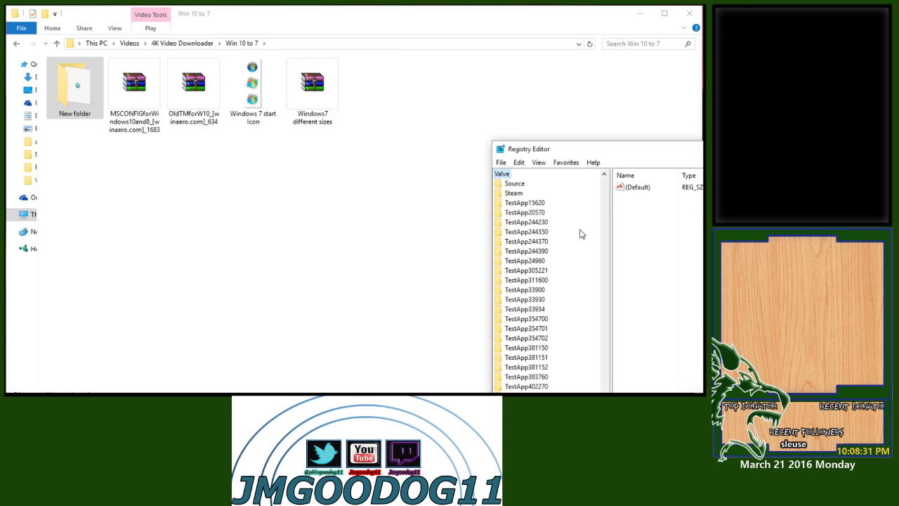
- Reposition the Registry Editor window and collapse the HKEY_CURRENT_USER branch in the key tree
left_click_drag(685, 150, 268, 34)
scroll(173, 283, "up", 20)
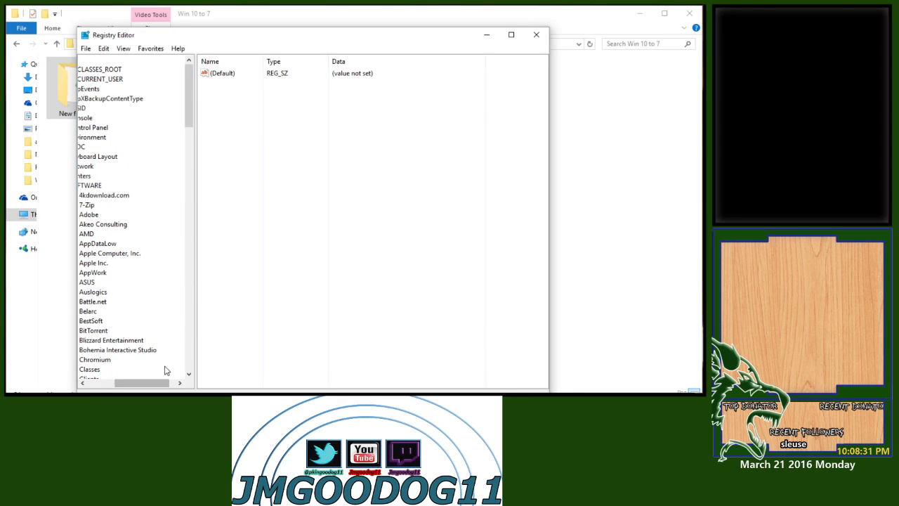
left_click_drag(133, 384, 95, 383)
key("Left")
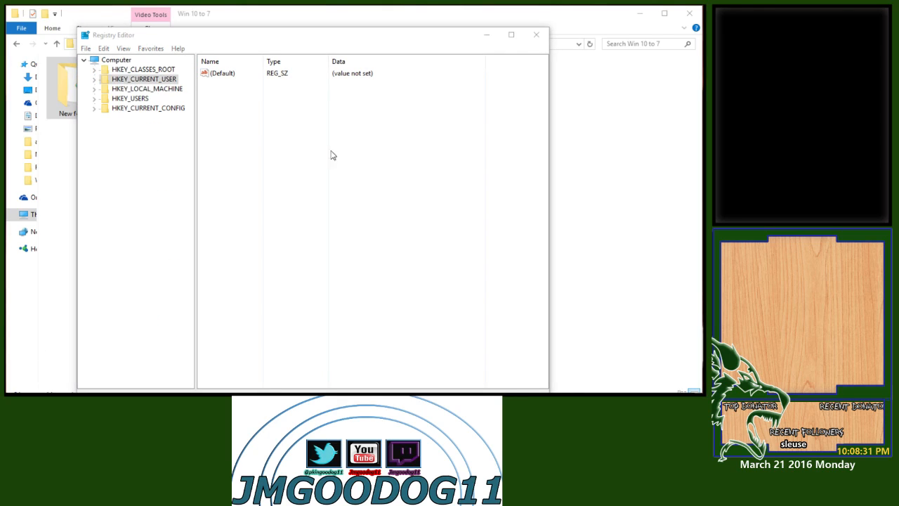
- Expand HKEY_LOCAL_MACHINE and its SOFTWARE key in the registry tree, and select the Policies subkey
left_click(130, 90)
left_click(93, 89)
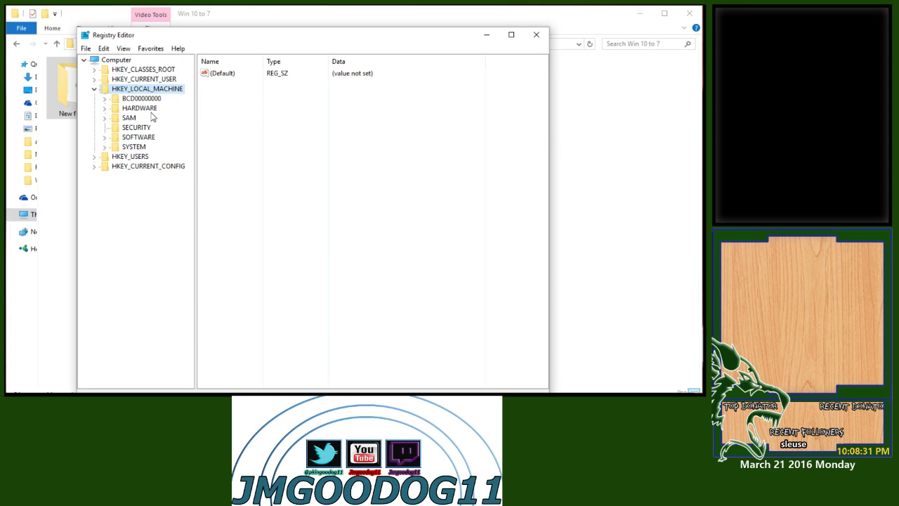
left_click(123, 147)
double_click(125, 137)
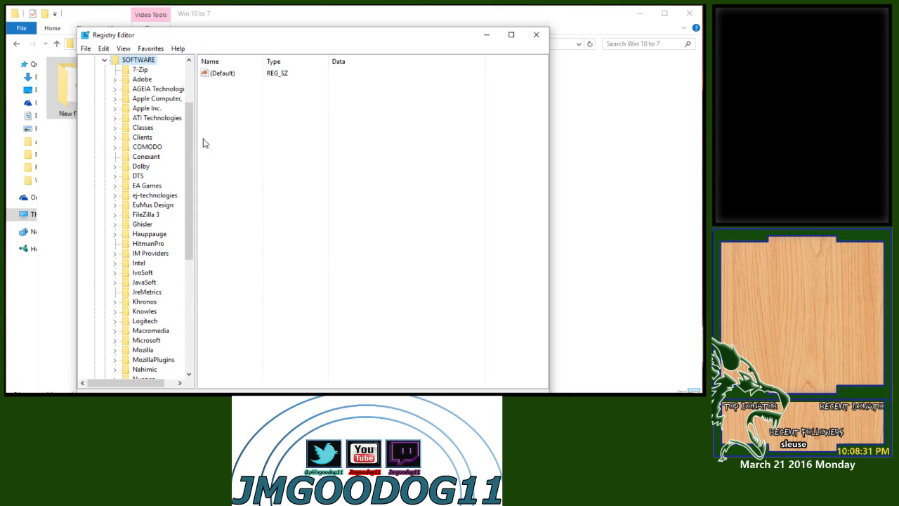
scroll(144, 151, "down", 1)
scroll(144, 150, "up", 2)
left_click(144, 148)
key("p")
key("p")
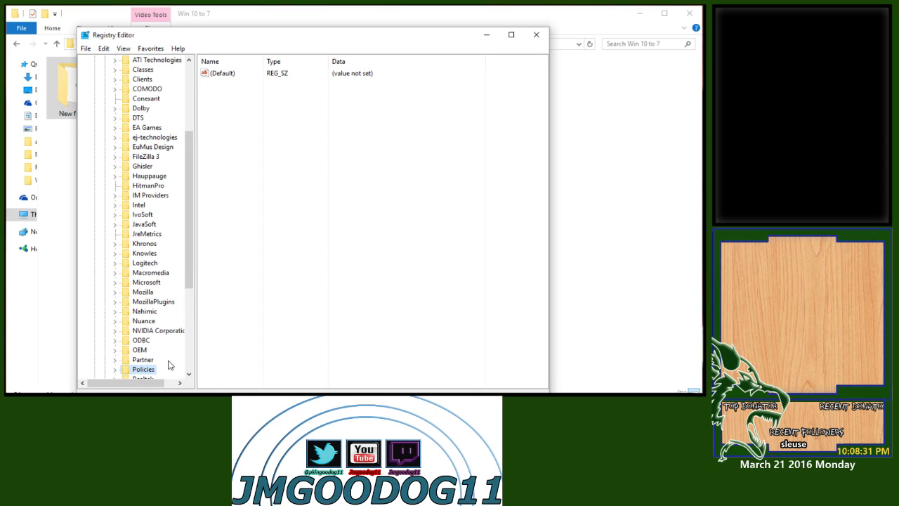
- Expand Policies, Microsoft and Windows under SOFTWARE, and widen the key tree so the subkey names are readable
left_click(115, 369)
scroll(154, 368, "down", 1)
left_click(152, 344)
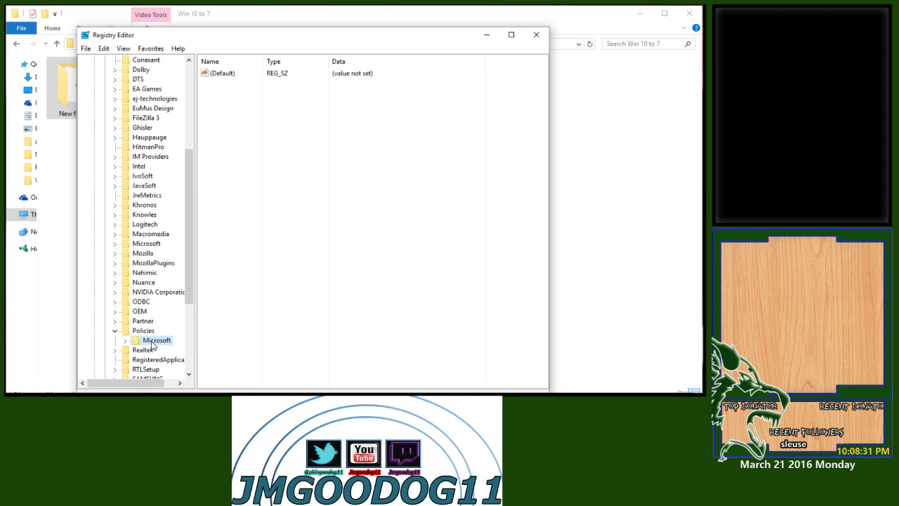
left_click(125, 340)
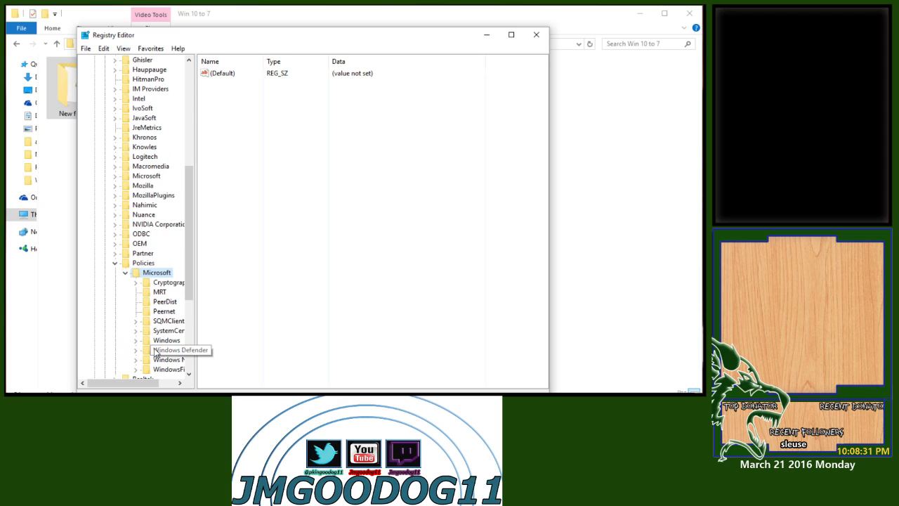
scroll(144, 351, "down", 1)
left_click(166, 311)
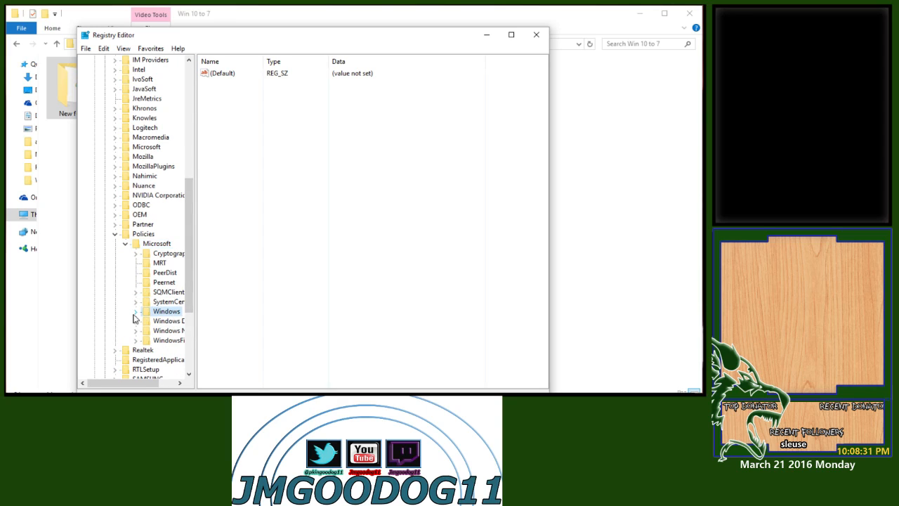
left_click(136, 311)
left_click_drag(195, 265, 261, 268)
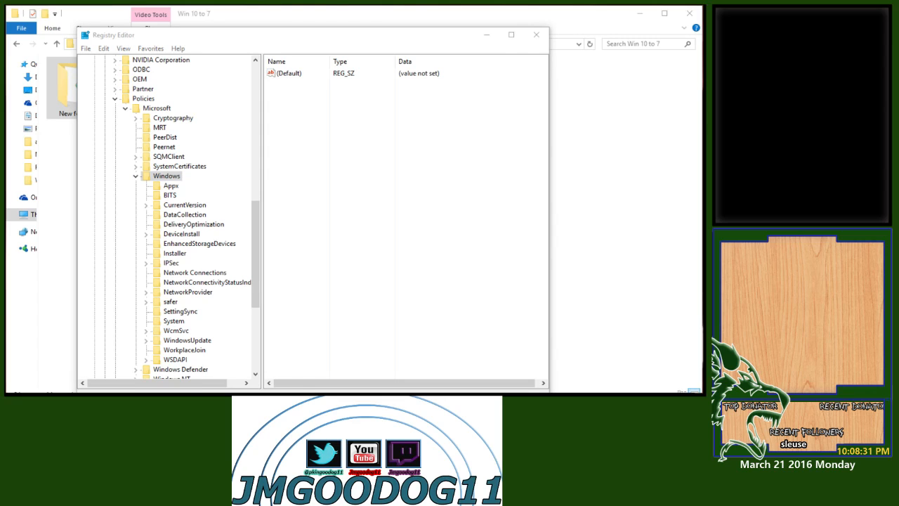
- Create a new key named Personalization under the Policies\Microsoft\Windows key
right_click(387, 120)
mouse_move(412, 122)
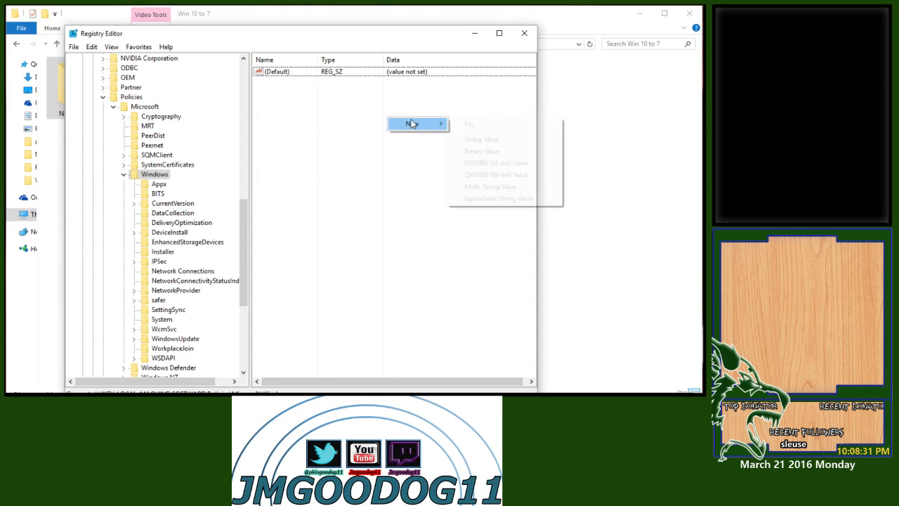
left_click(470, 125)
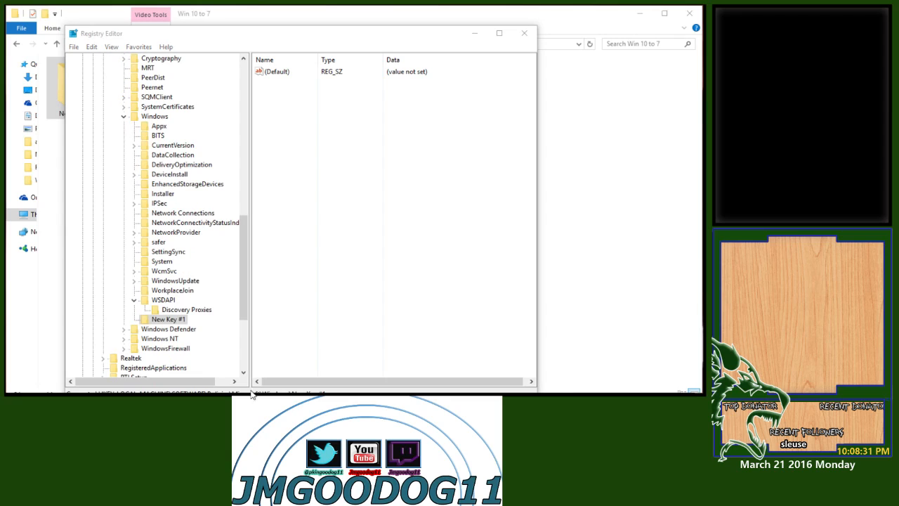
right_click(172, 319)
left_click(201, 377)
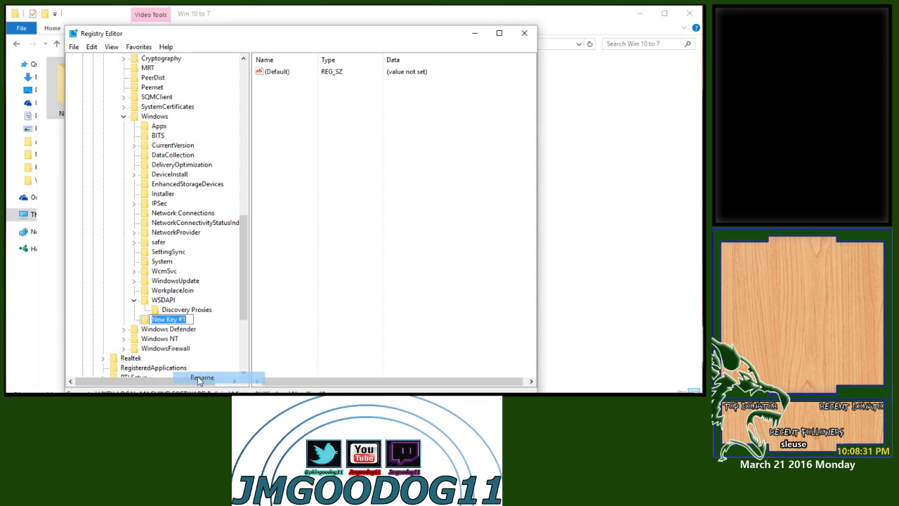
type("Personalization")
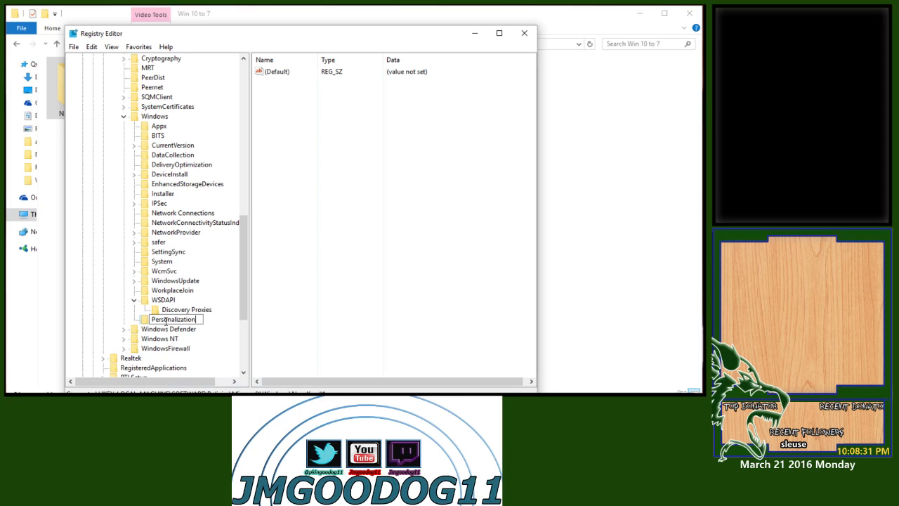
left_click(197, 311)
- Create a DWORD (32-bit) value named NoLockScreen in the Personalization key
left_click(180, 321)
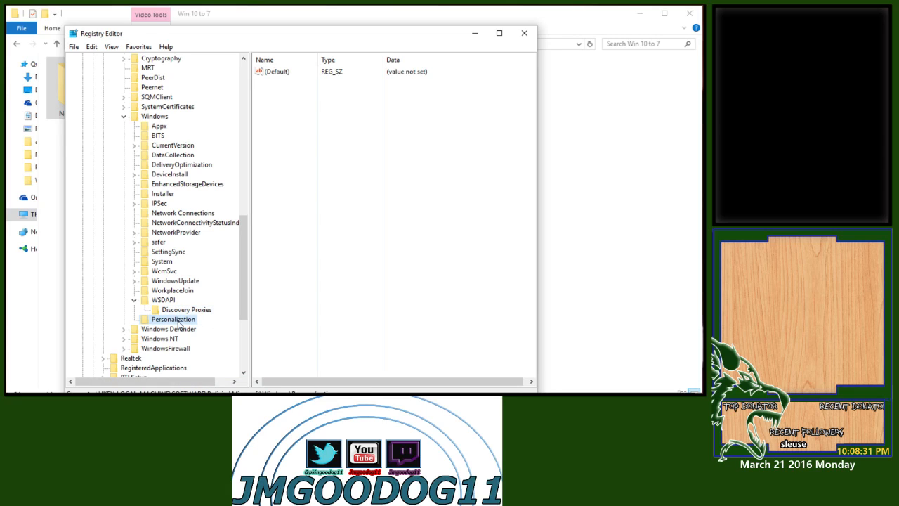
right_click(327, 156)
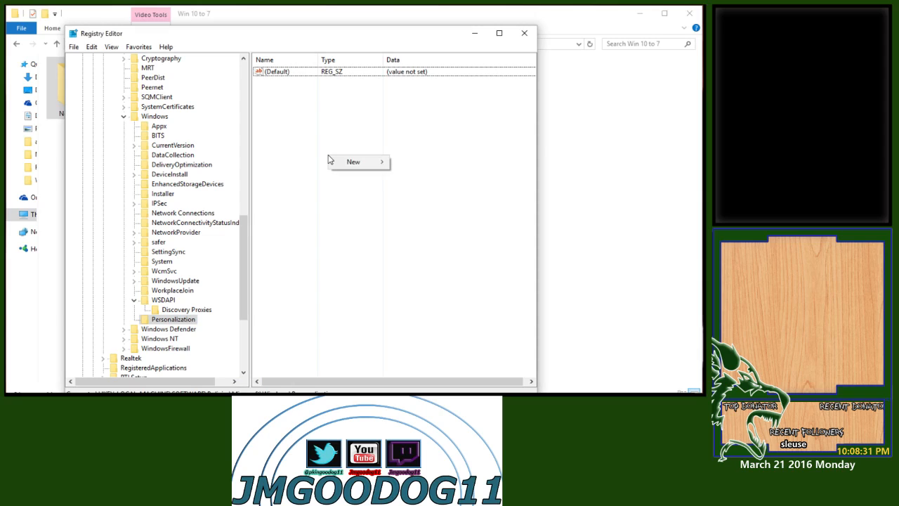
mouse_move(356, 163)
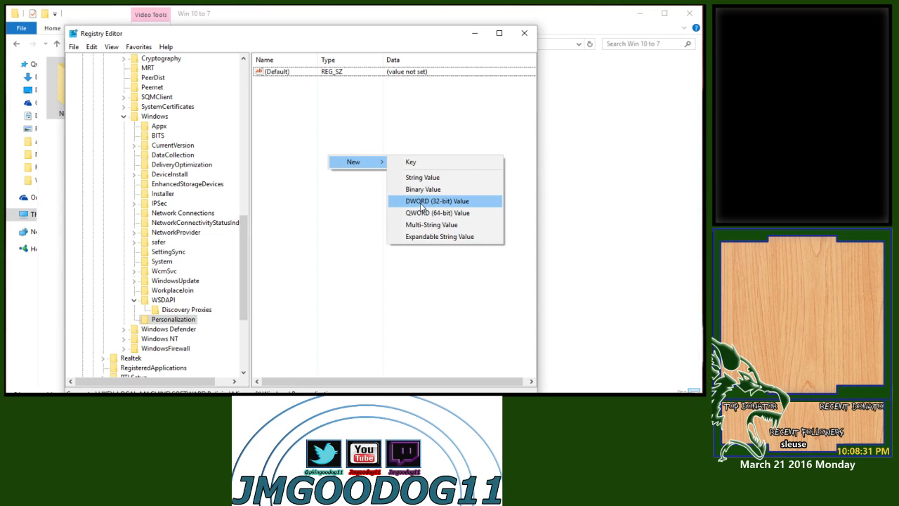
left_click(451, 202)
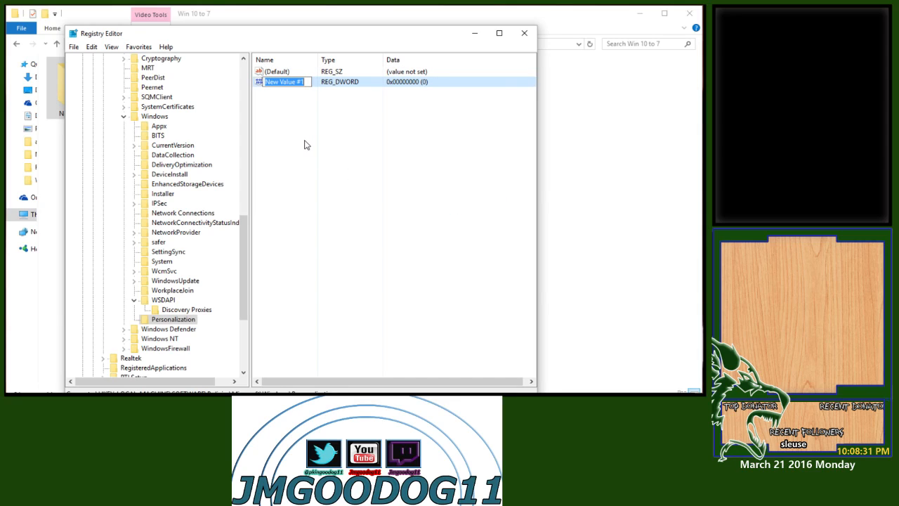
right_click(275, 84)
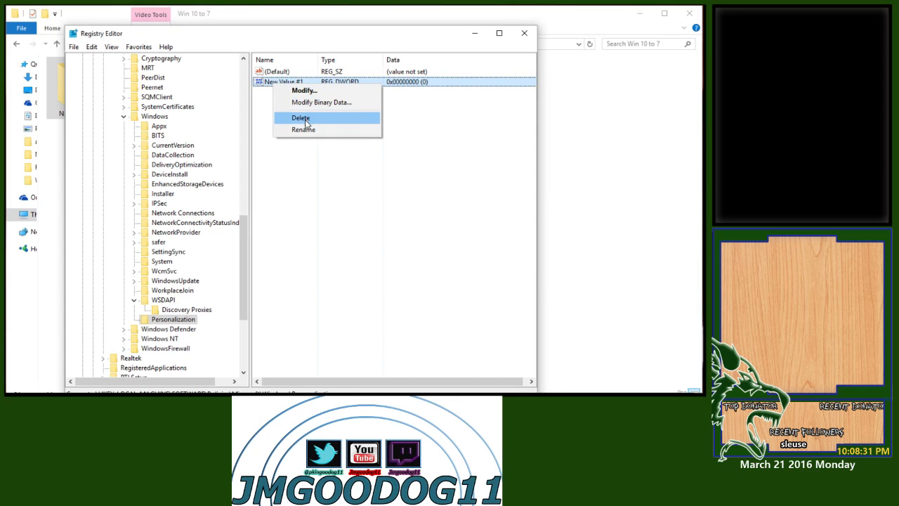
left_click(352, 128)
type("NoLockScreen")
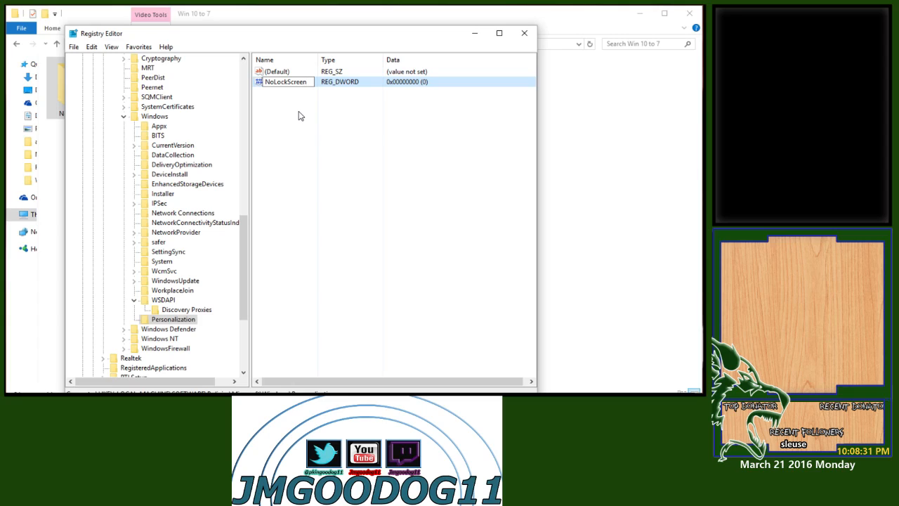
key("Return")
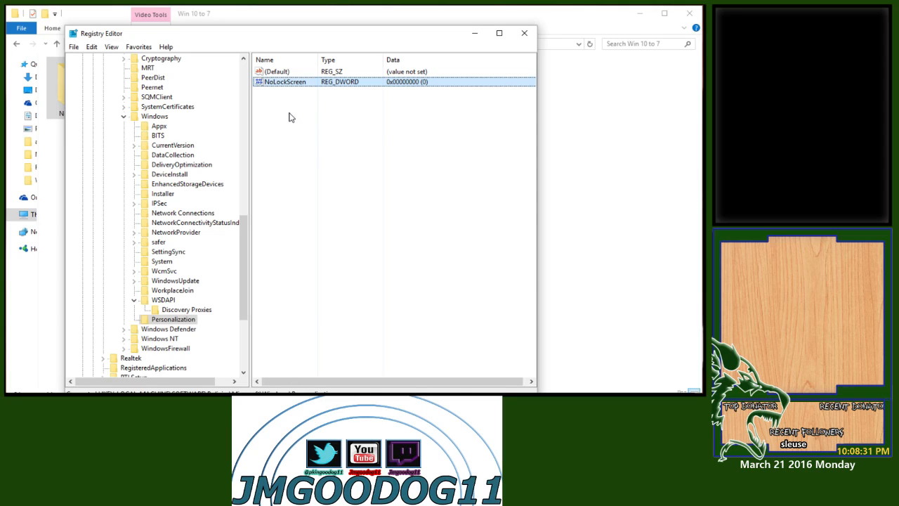
- Set the NoLockScreen value data to 1 and close the Registry Editor
key("Return")
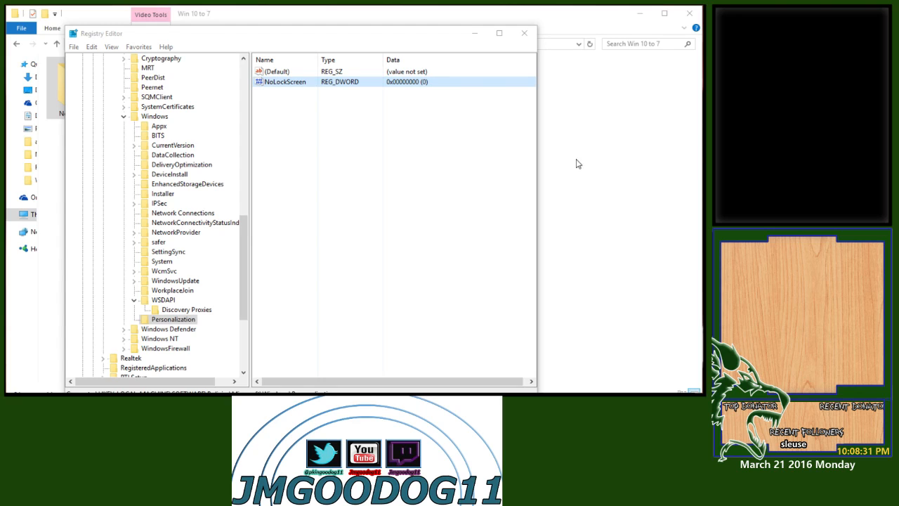
double_click(288, 82)
left_click_drag(179, 79, 415, 121)
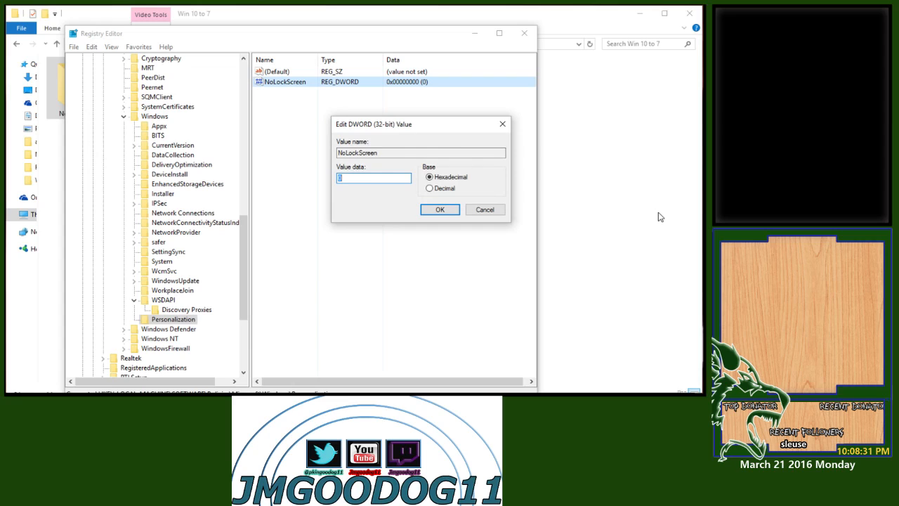
type("1")
left_click(450, 209)
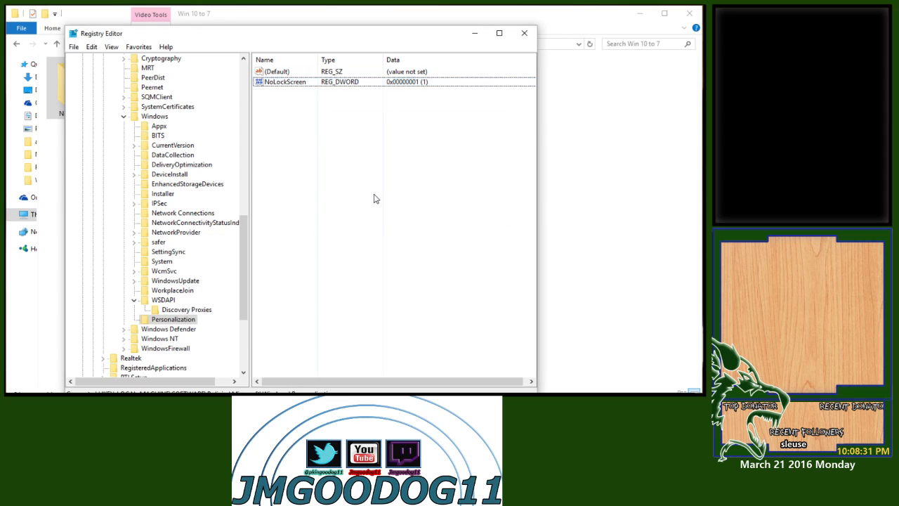
left_click(524, 33)
key("super")
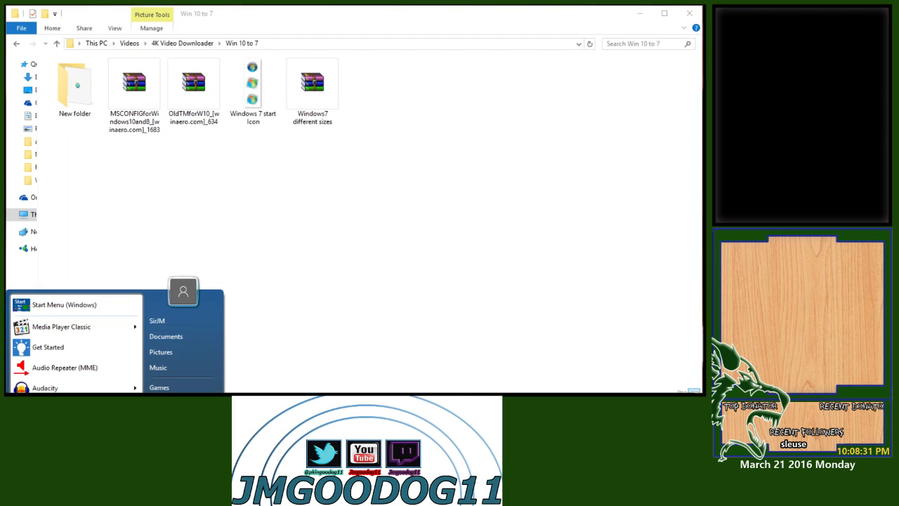
key("super+Tab")
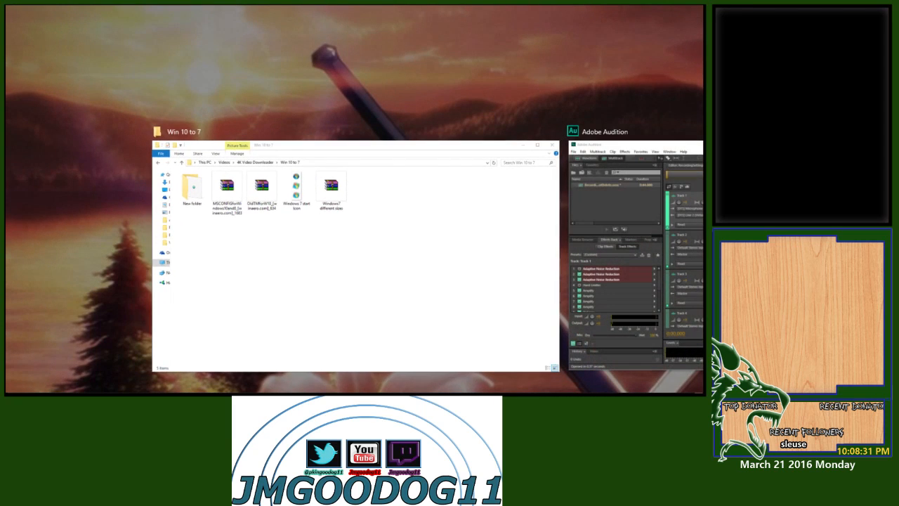
key("super+Tab")
key("super+Tab")
key("super")
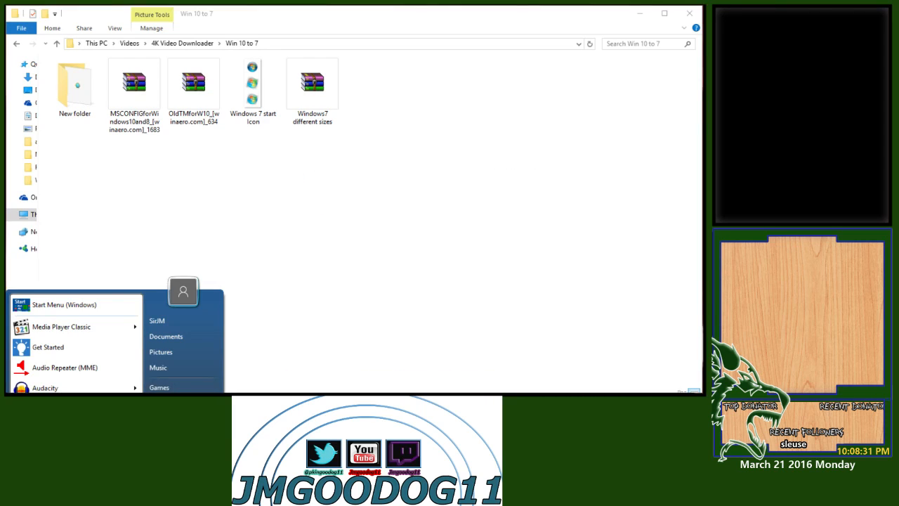
key("super")
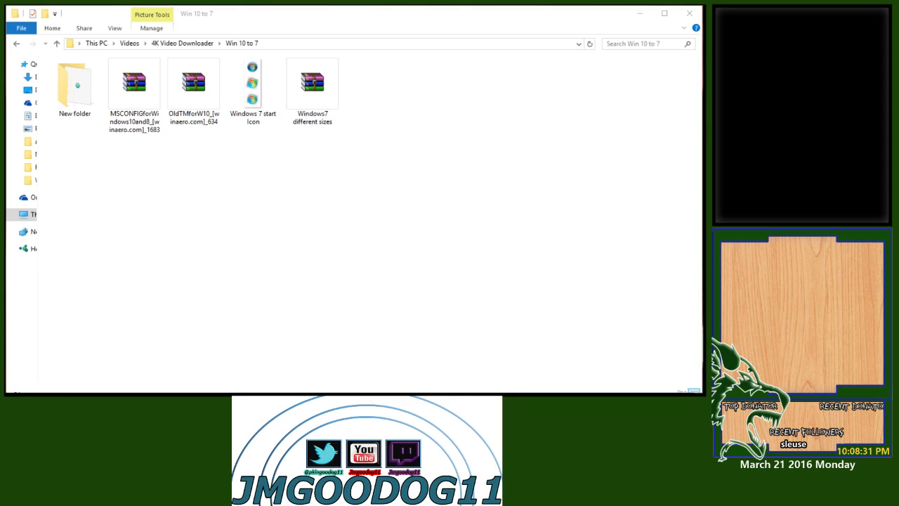
- Launch Windows Settings, reposition its window, and show the Power & sleep page of the System settings
key("super")
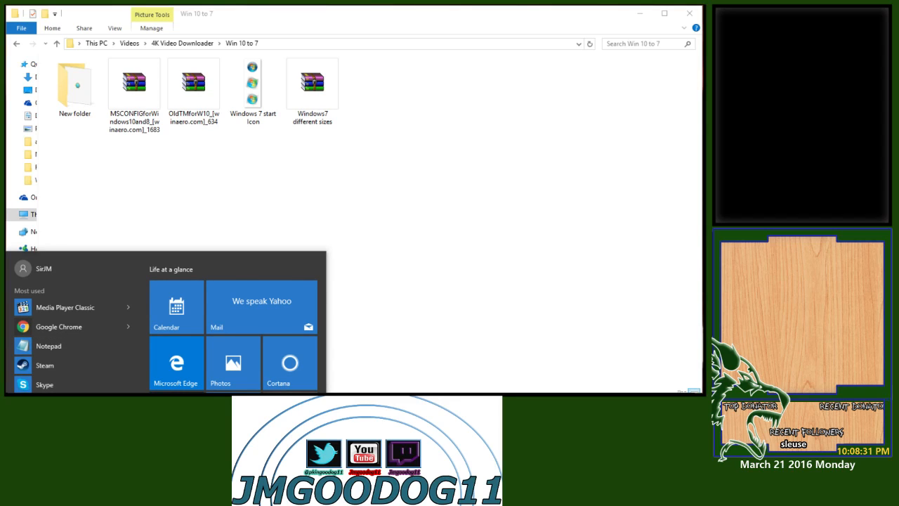
key("super+i")
left_click_drag(496, 133, 236, 46)
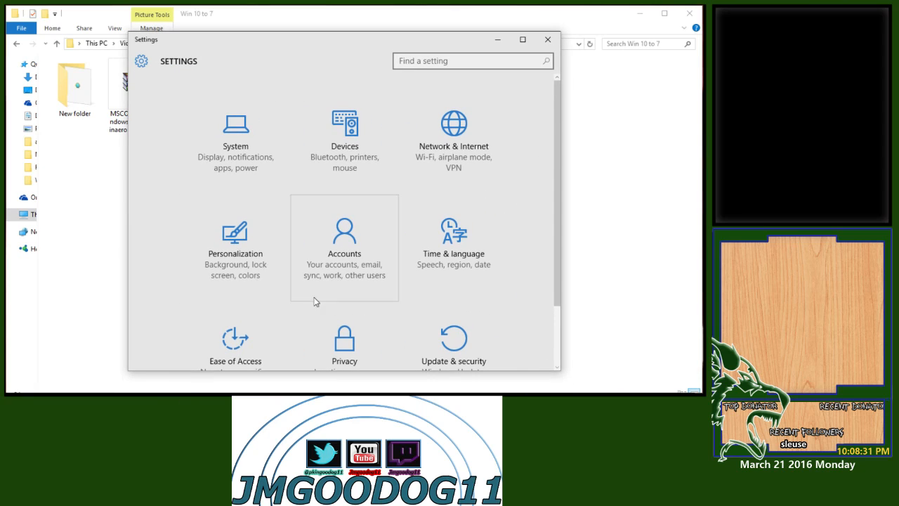
left_click(226, 154)
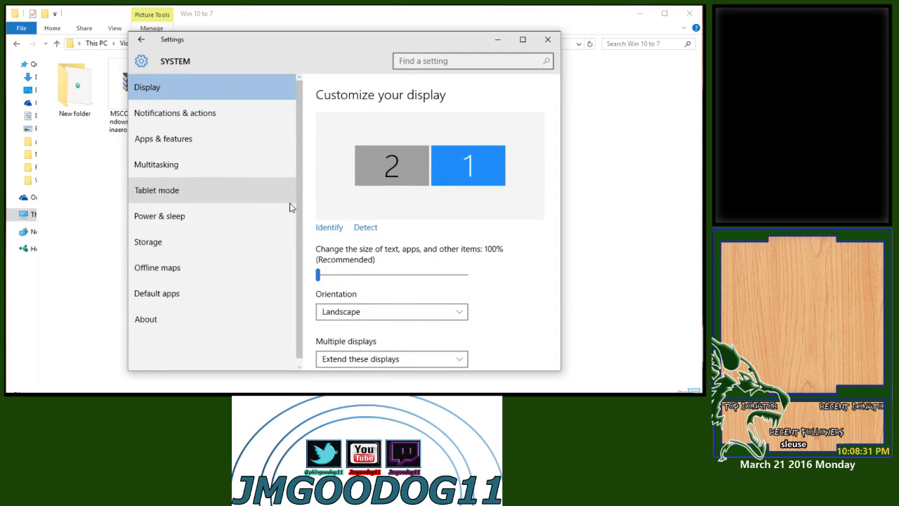
left_click(162, 215)
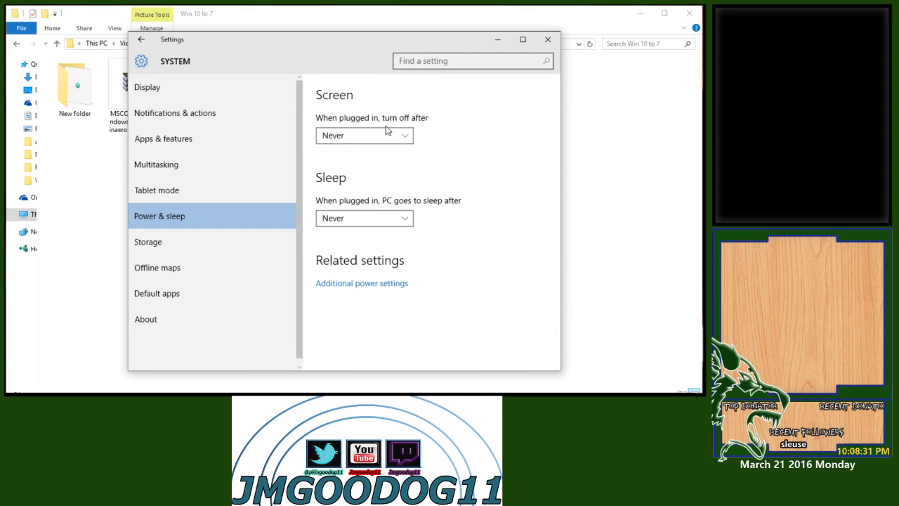
- Go to the additional power settings, reveal the additional plans, and open the page for choosing what the power buttons do
left_click(336, 285)
left_click_drag(475, 150, 387, 32)
left_click(478, 177)
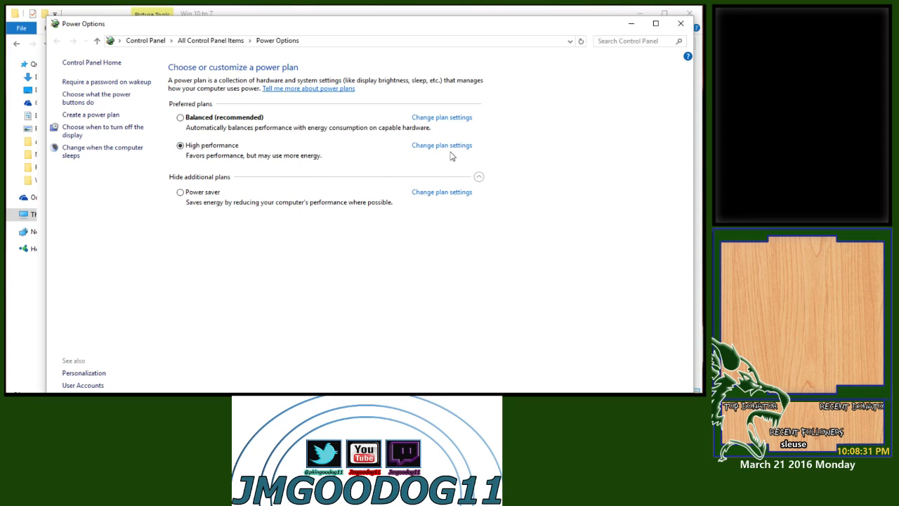
left_click(91, 102)
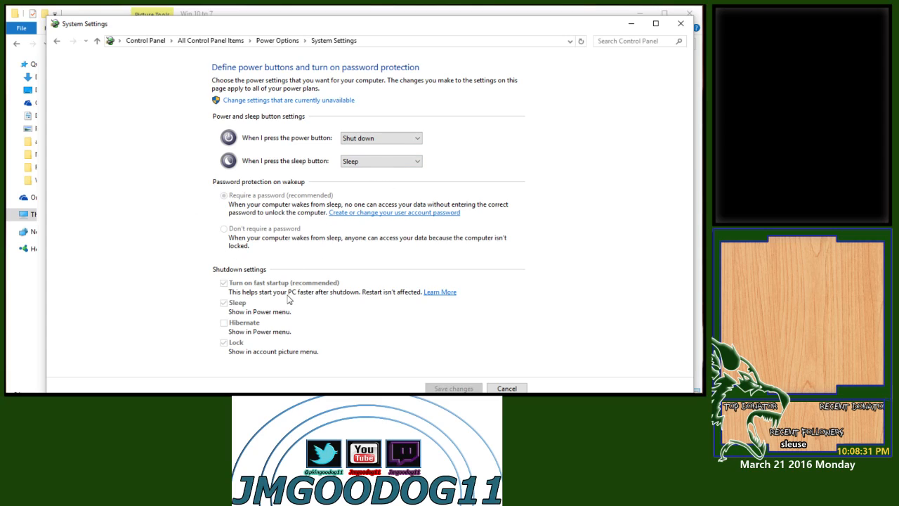
- Unlock the unavailable shutdown settings, keep fast startup turned on, save the changes, and close Power Options
left_click(243, 100)
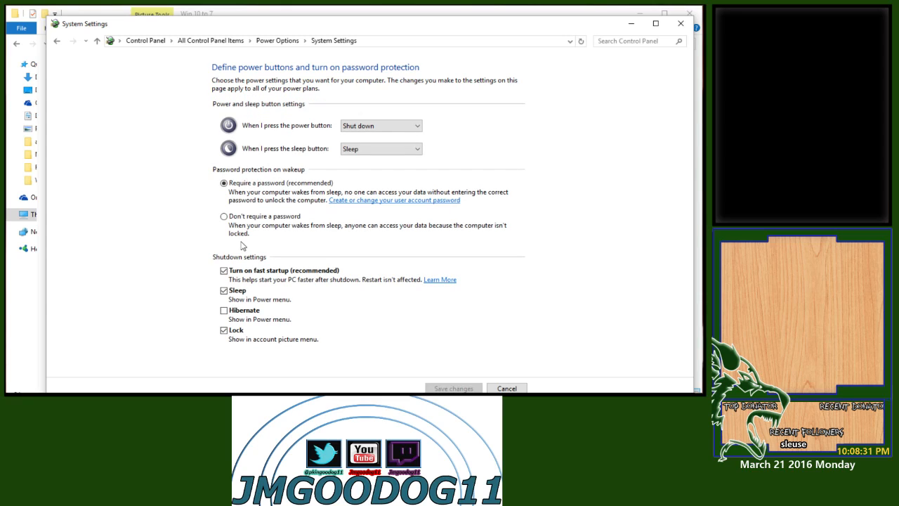
left_click(223, 271)
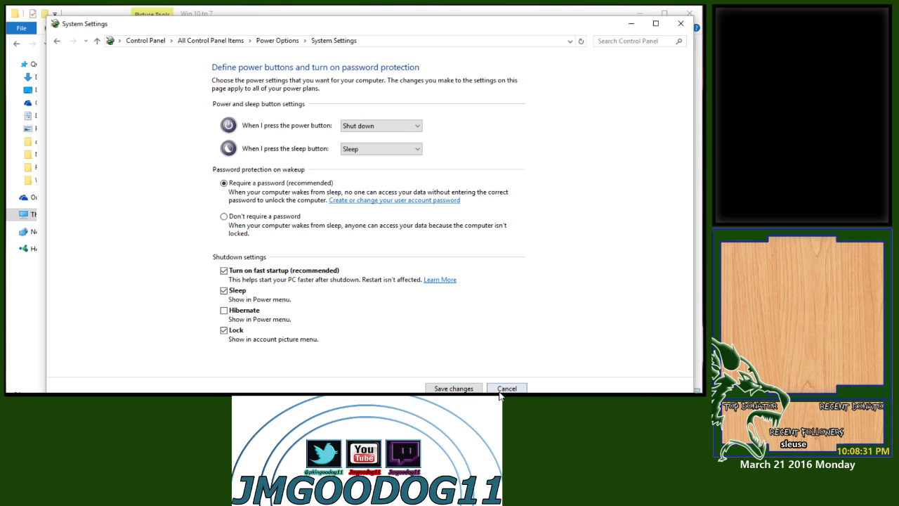
left_click(441, 387)
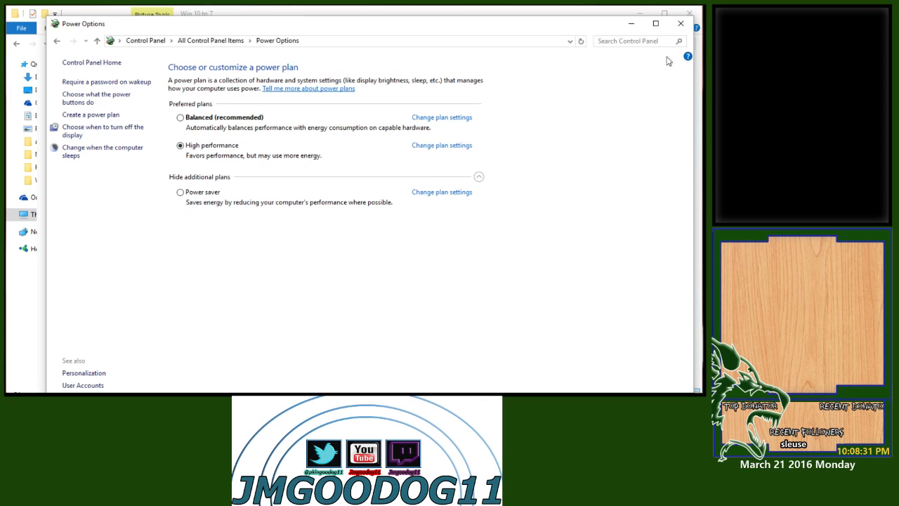
left_click(678, 24)
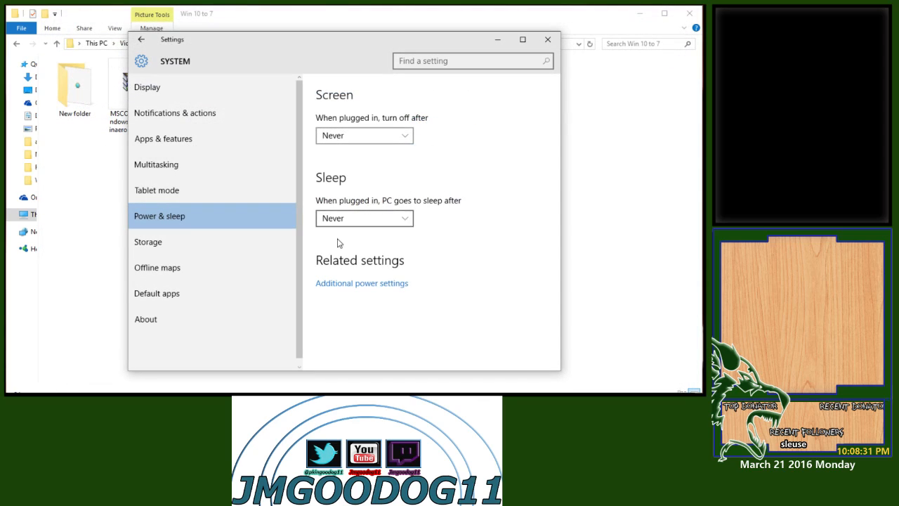
- Close the Settings window, find Run through the Start menu search, and place its dialog near the middle of the desktop
left_click(547, 39)
left_click_drag(322, 20, 389, 59)
key("super")
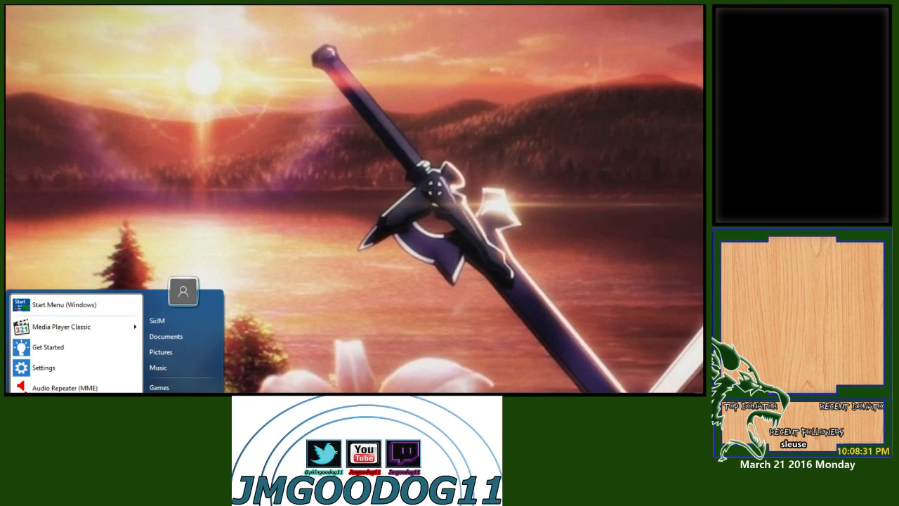
type("run")
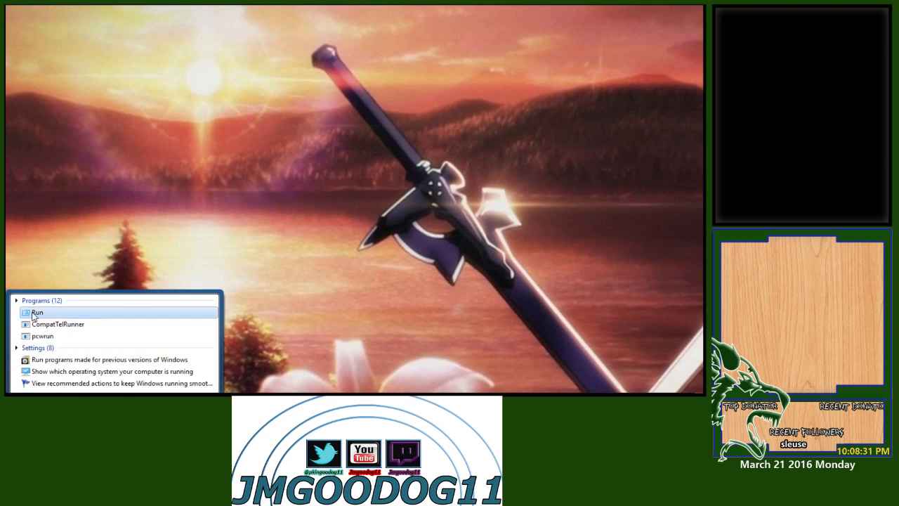
left_click(35, 312)
left_click_drag(172, 292, 295, 93)
- Run msconfig to launch System Configuration and reposition its window
type("msconfig")
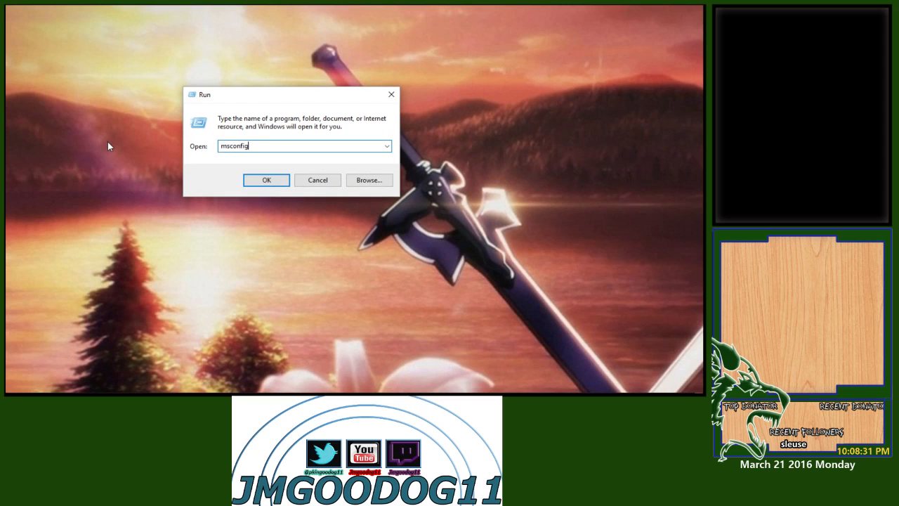
key("Return")
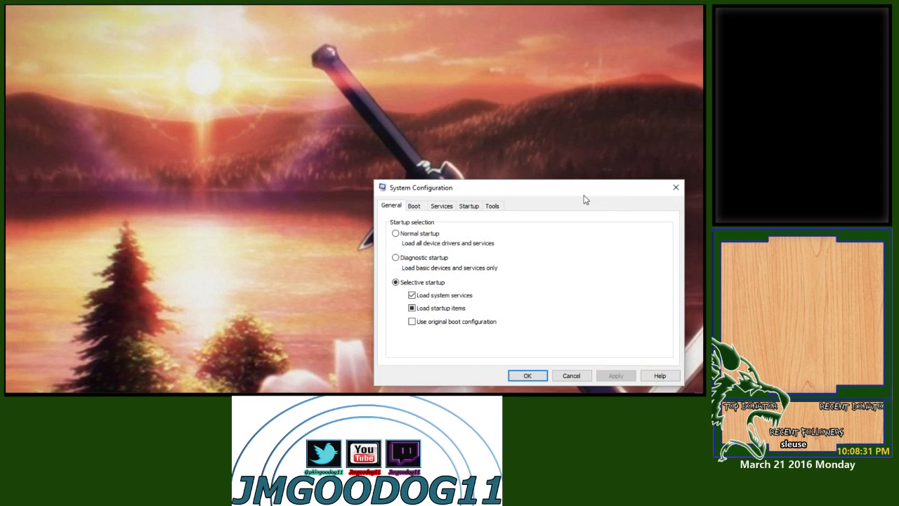
left_click_drag(585, 197, 359, 58)
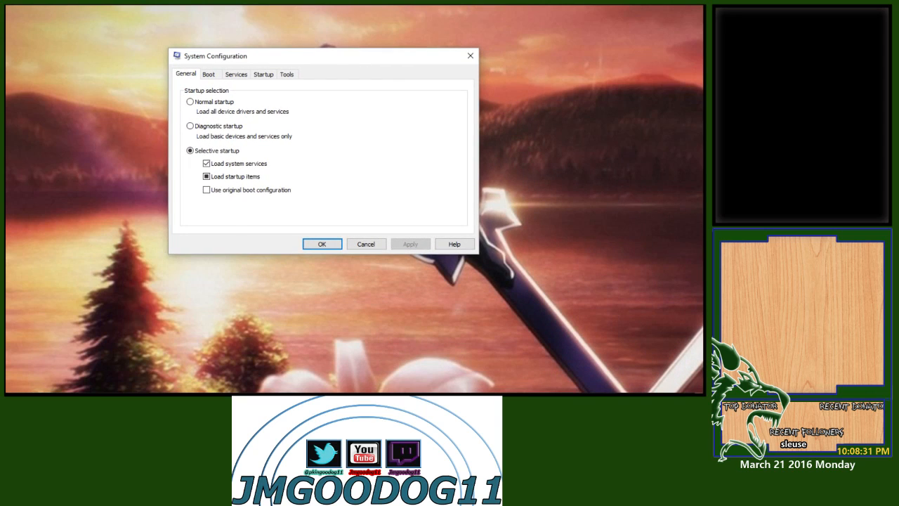
- In the advanced boot options, set the number of processors to 8, enable maximum memory at 16384, and accept the settings
left_click(213, 75)
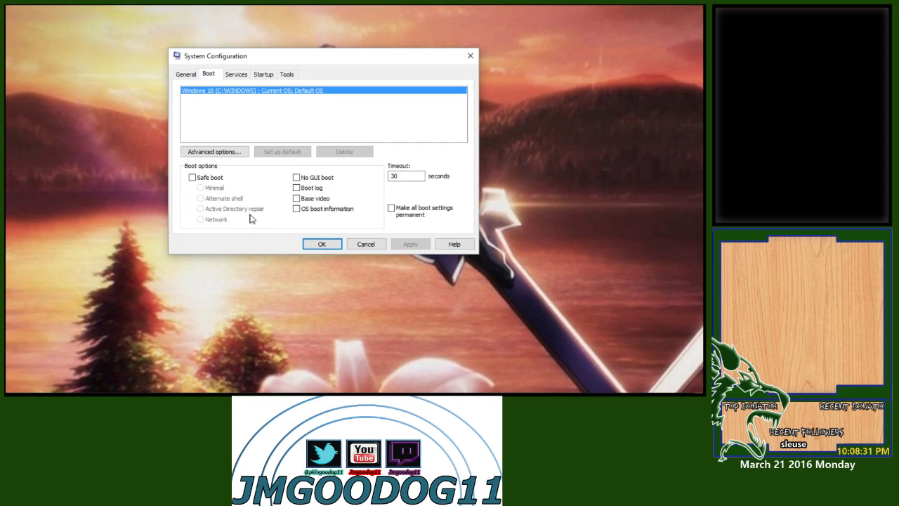
left_click(198, 153)
left_click_drag(326, 64, 306, 47)
left_click(212, 58)
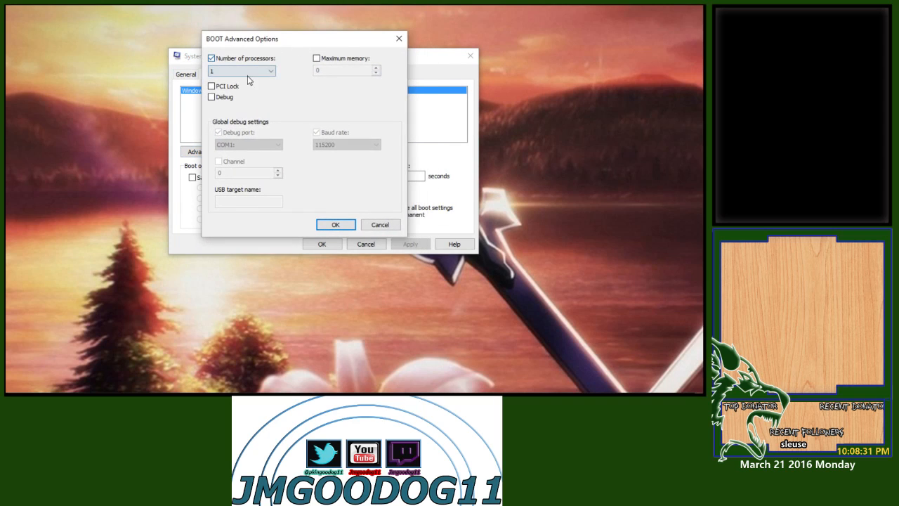
left_click(241, 71)
left_click(227, 130)
left_click(316, 58)
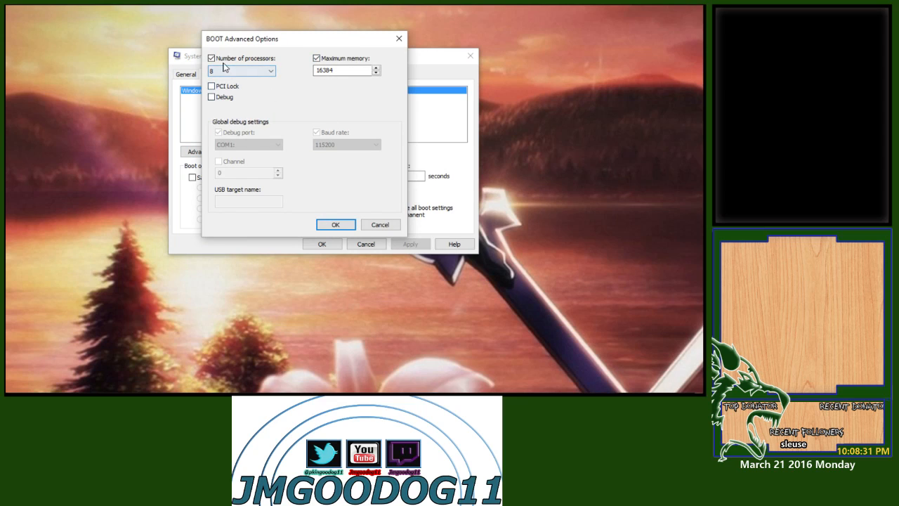
left_click(334, 225)
- Show the list of startup items in System Configuration and widen the Startup Item column to fit the full names
left_click(187, 74)
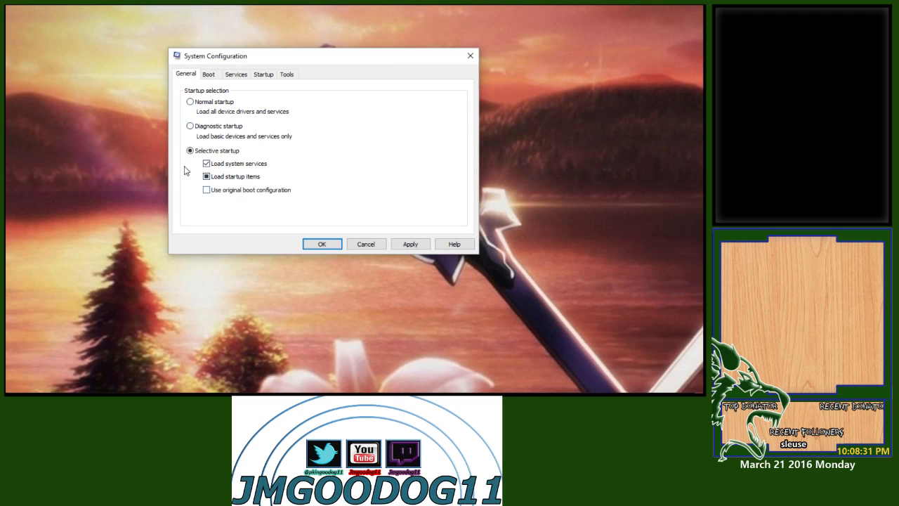
left_click(271, 75)
left_click(286, 75)
left_click(266, 75)
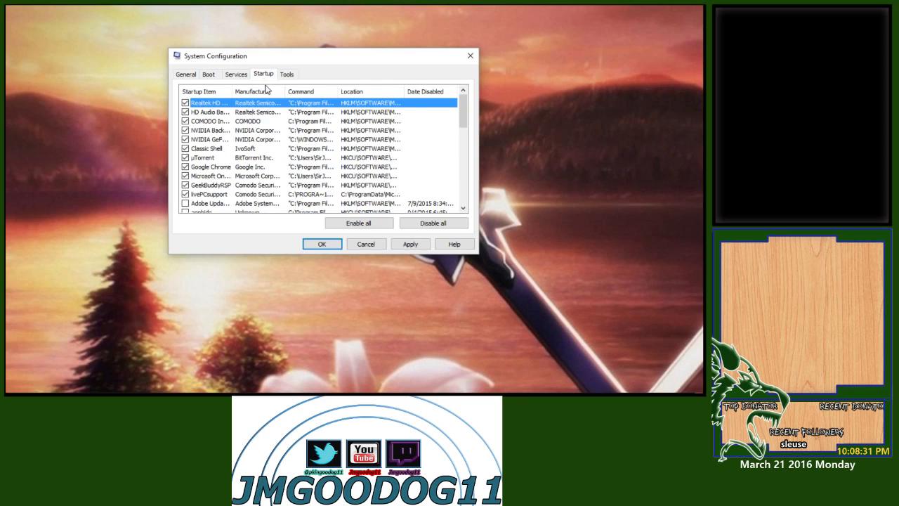
double_click(232, 91)
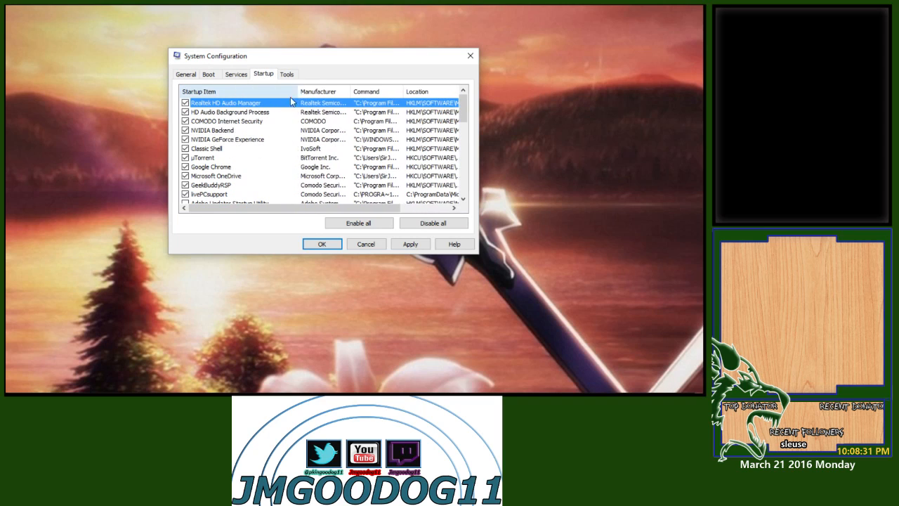
- Disable the startup items µTorrent, Google Chrome, Microsoft OneDrive, GeekBuddyRSP, livePCsupport and NVIDIA GeForce Experience, and apply the changes
left_click(185, 121)
left_click(186, 157)
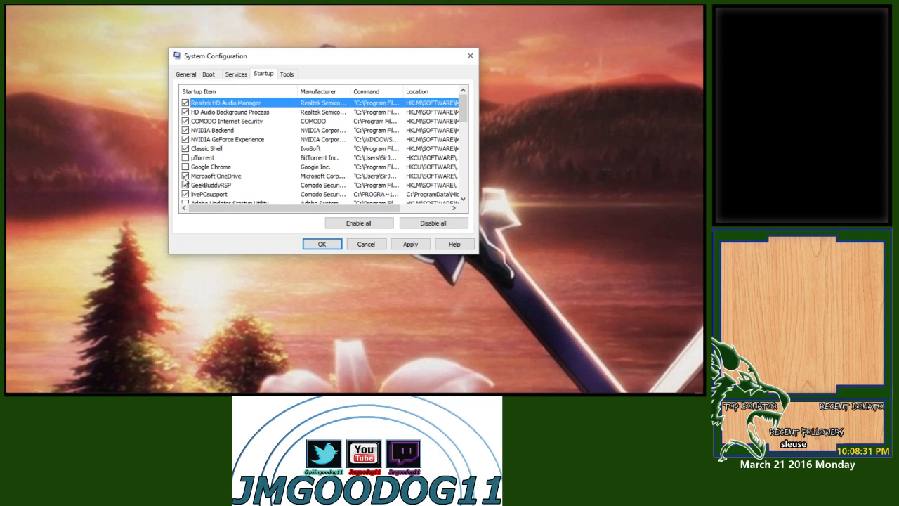
scroll(464, 123, "down", 1)
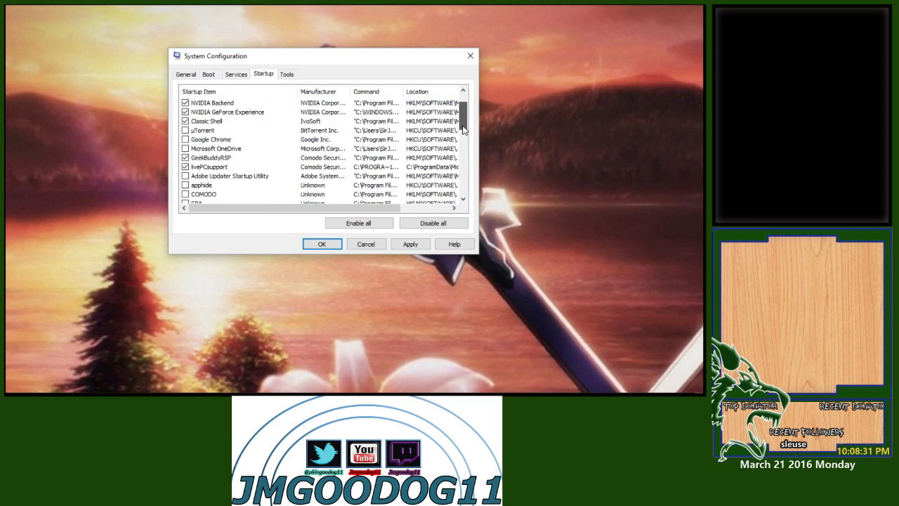
left_click(185, 158)
left_click(185, 167)
scroll(198, 180, "up", 1)
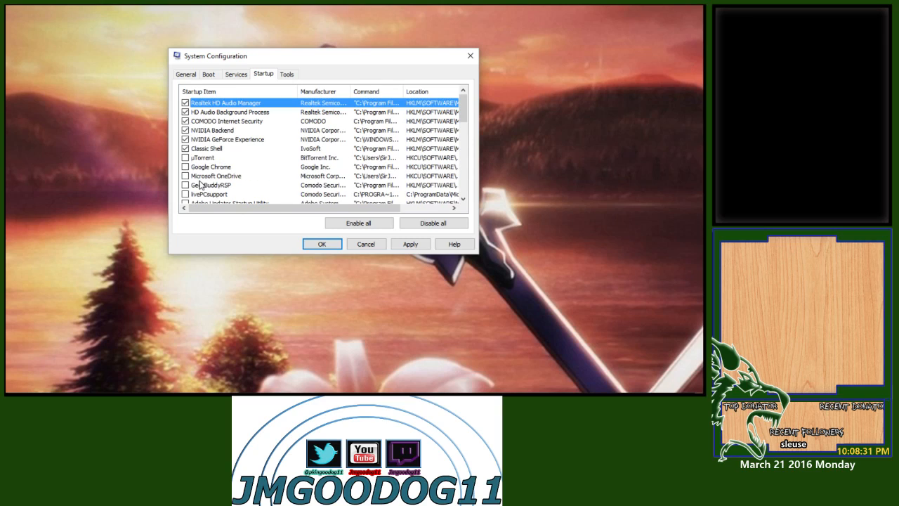
left_click(184, 139)
left_click(408, 244)
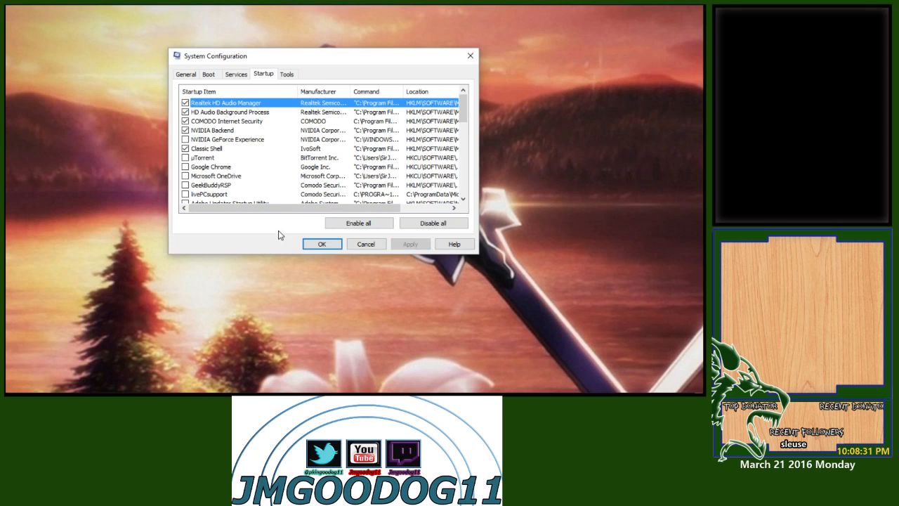